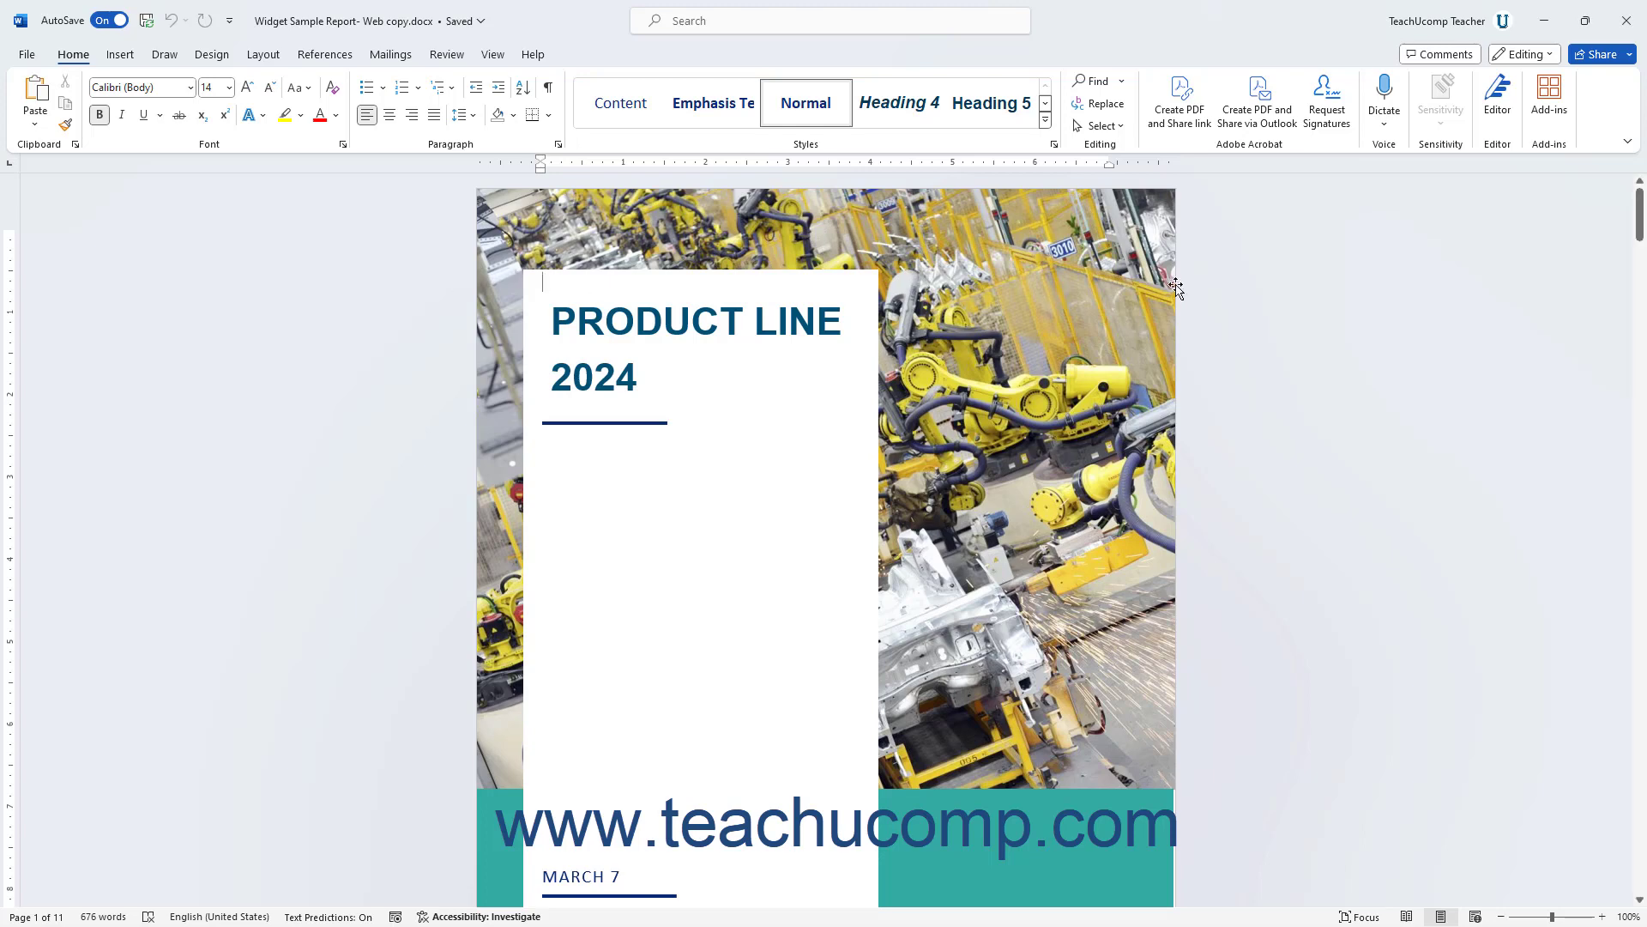
Bring up the Share dialog for the Widget Sample Report from the Share menu.
{"action": "left_click", "coordinate": [1602, 57]}
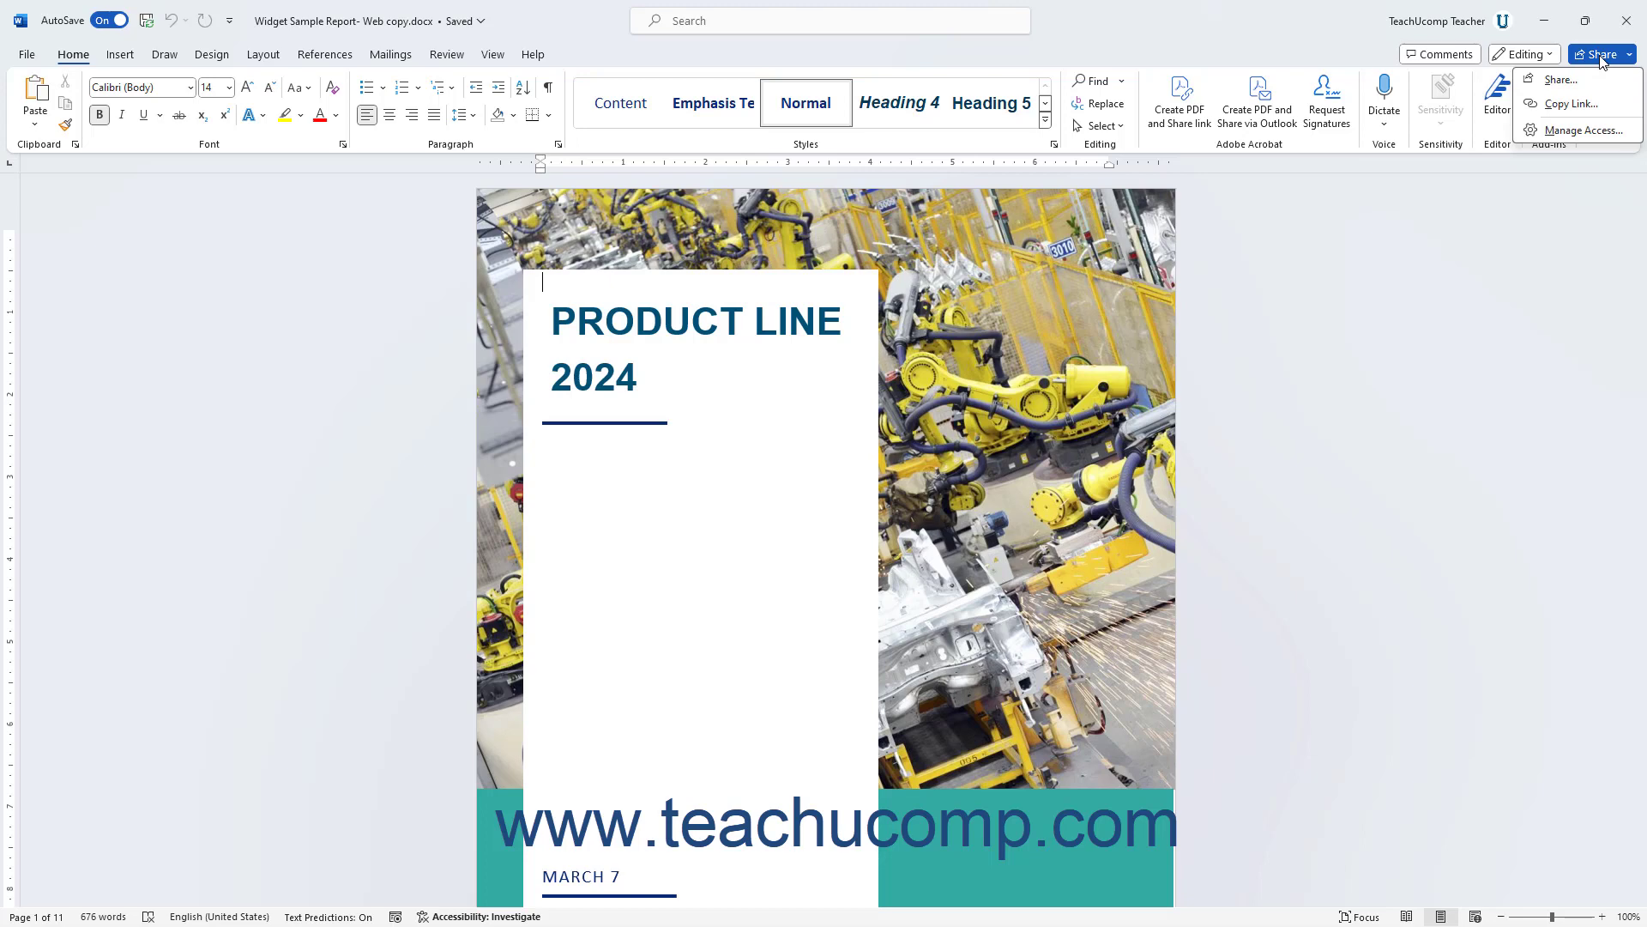
{"action": "left_click", "coordinate": [1559, 81]}
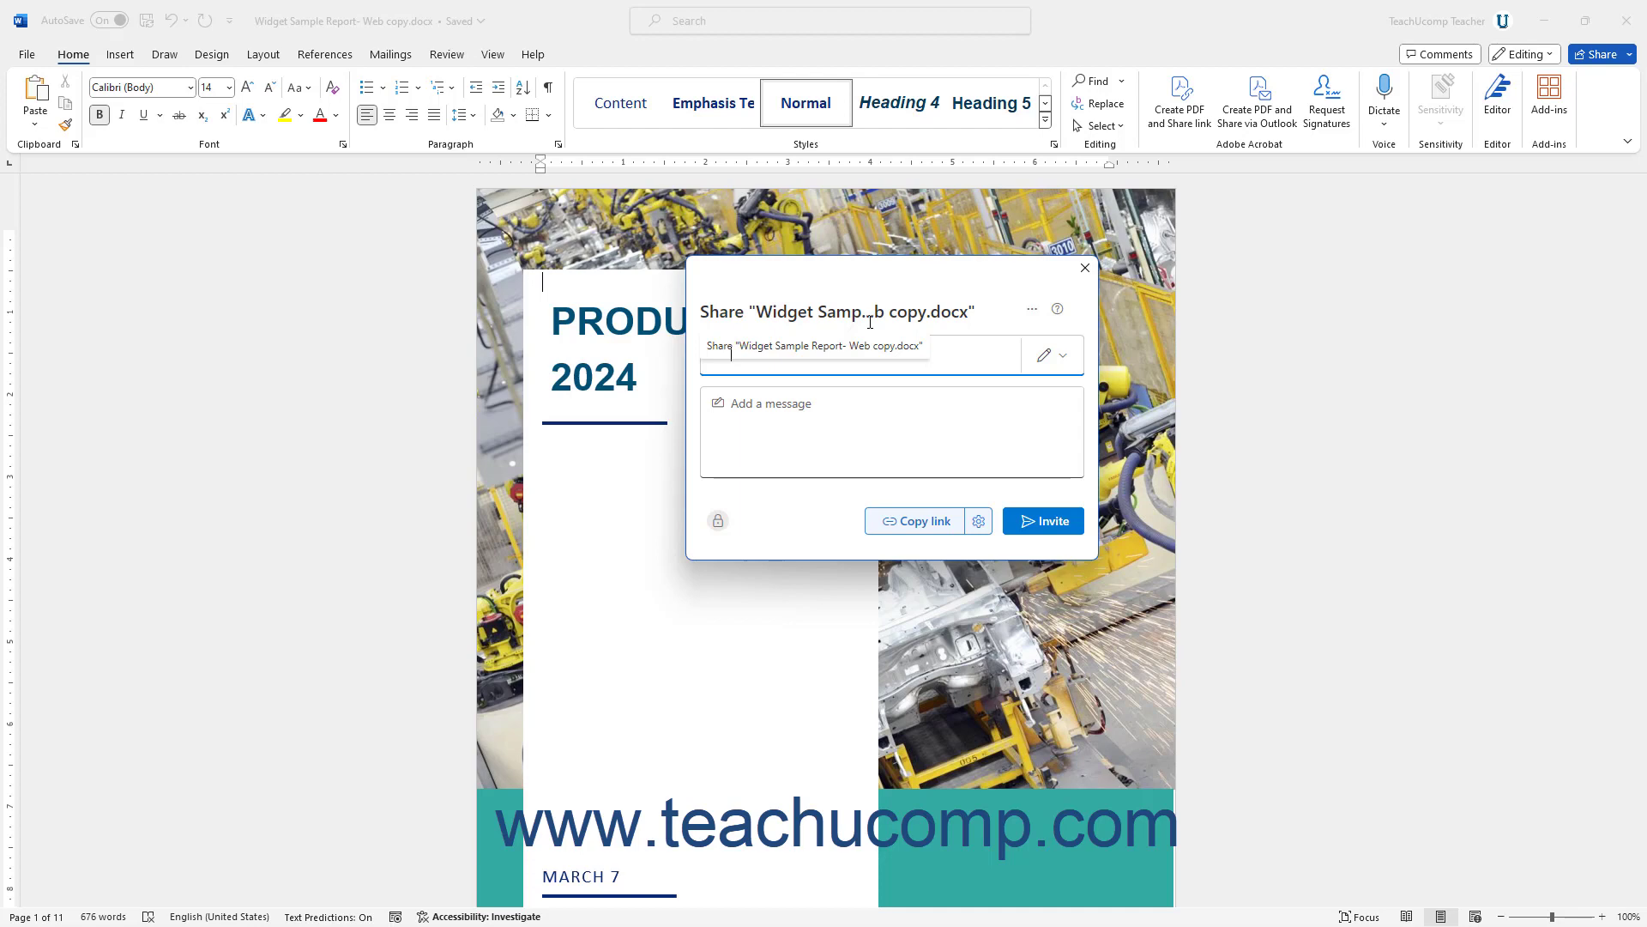
{"action": "left_click", "coordinate": [936, 407]}
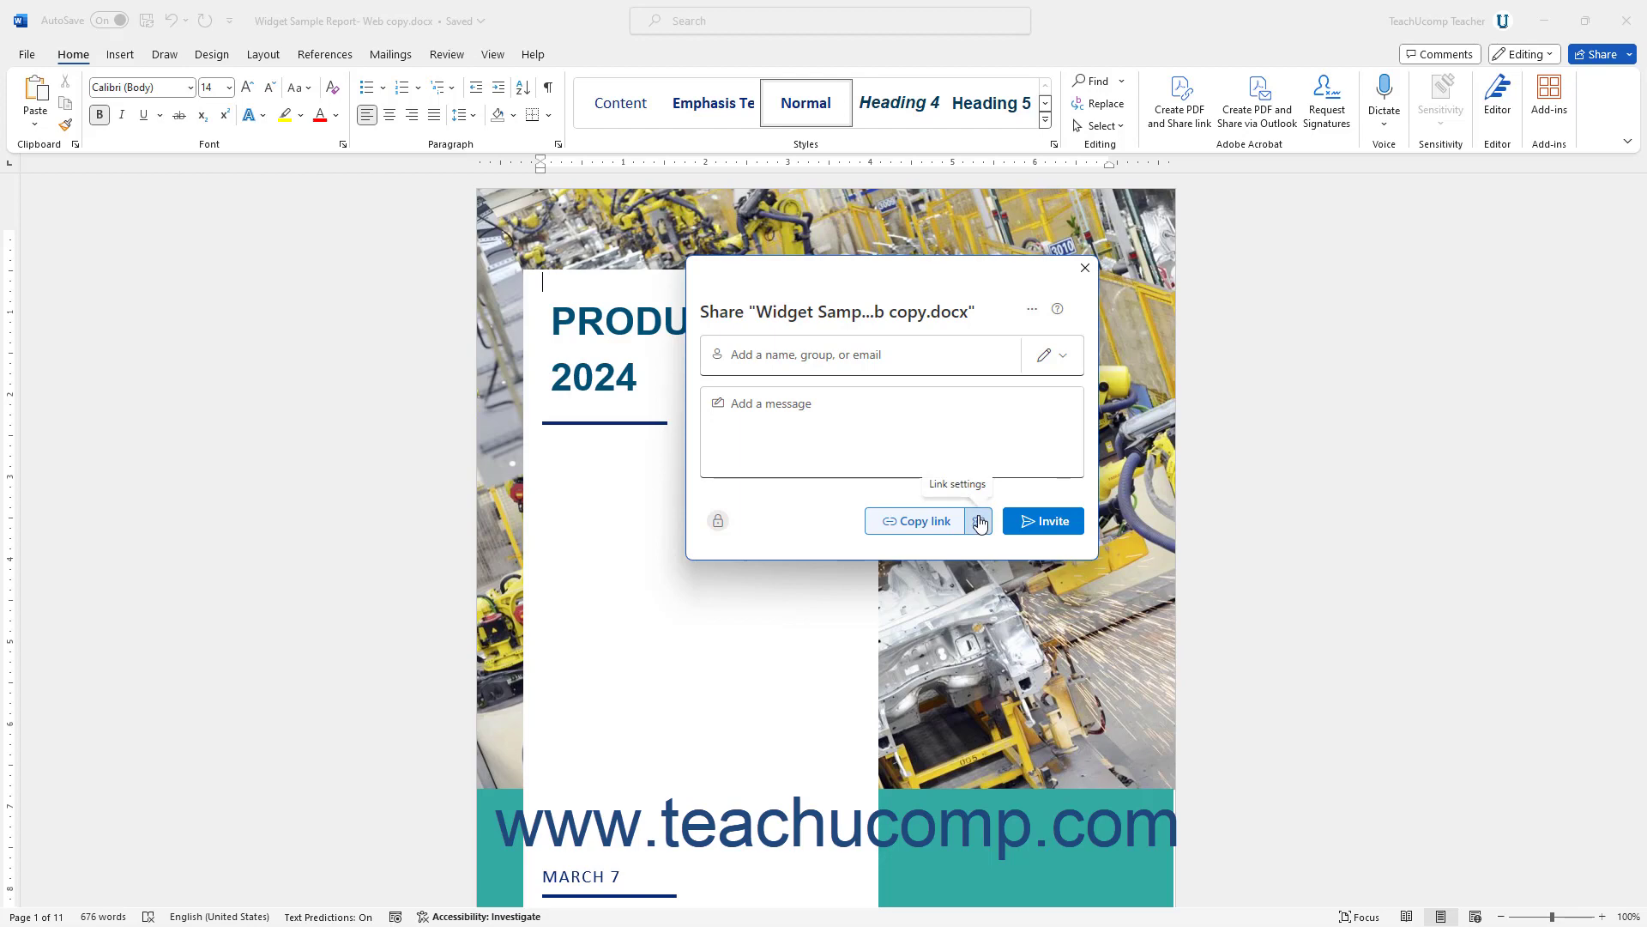
In Link settings choose People you choose and keep the Can edit permission.
{"action": "left_click", "coordinate": [979, 520]}
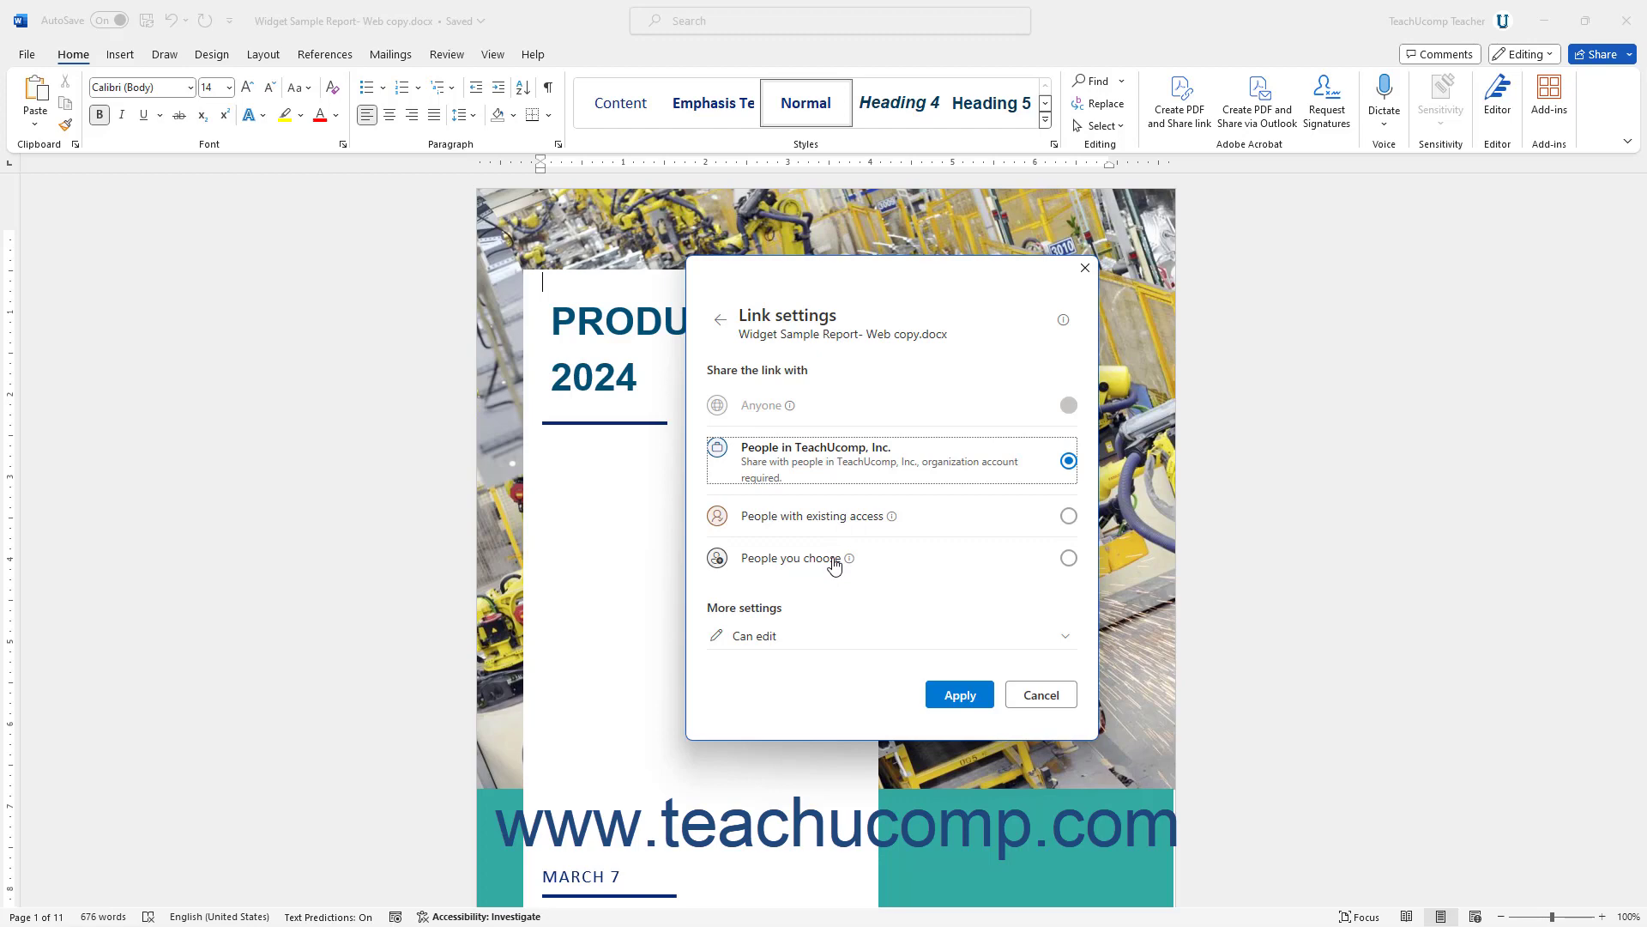
{"action": "left_click", "coordinate": [834, 561]}
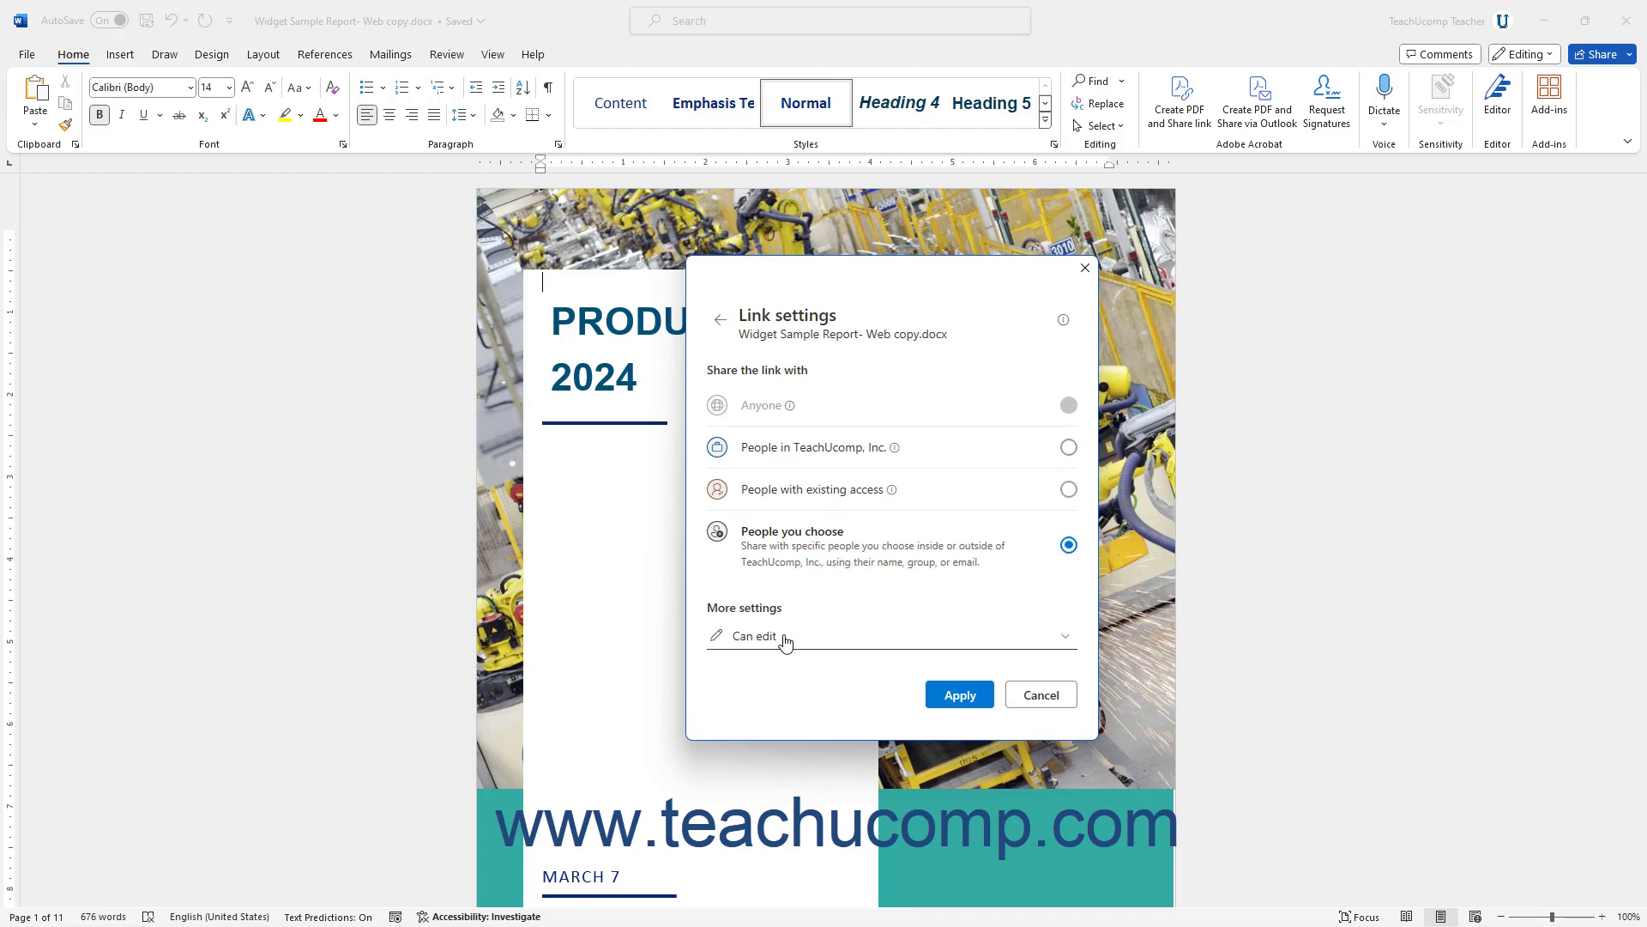
{"action": "left_click", "coordinate": [786, 642]}
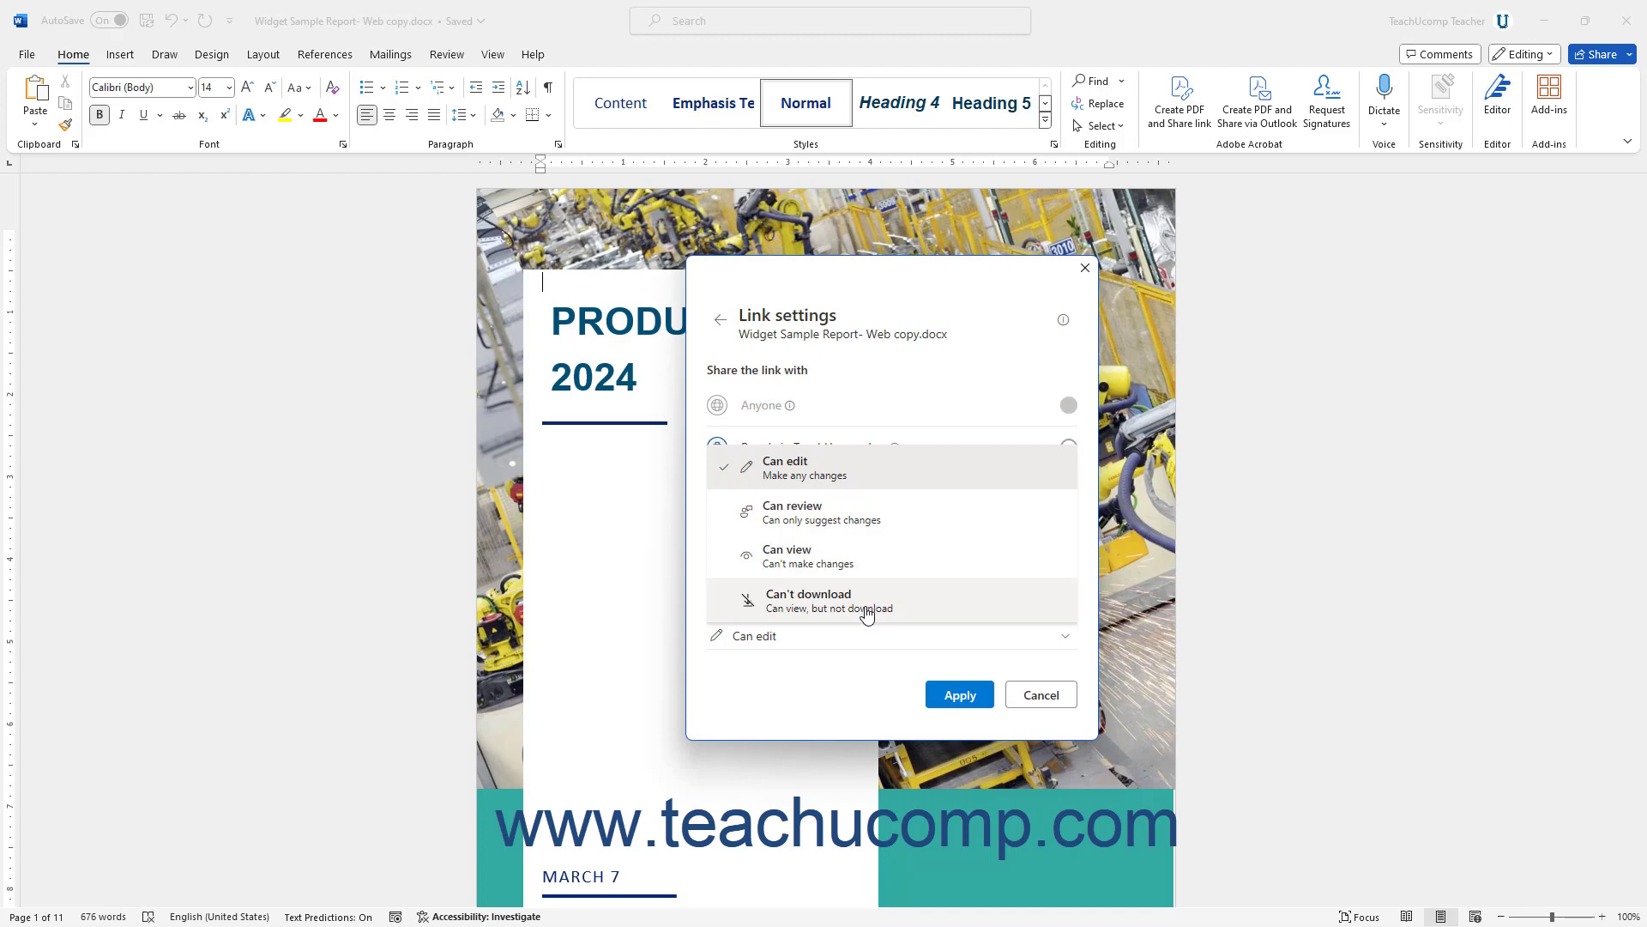
{"action": "left_click", "coordinate": [867, 471]}
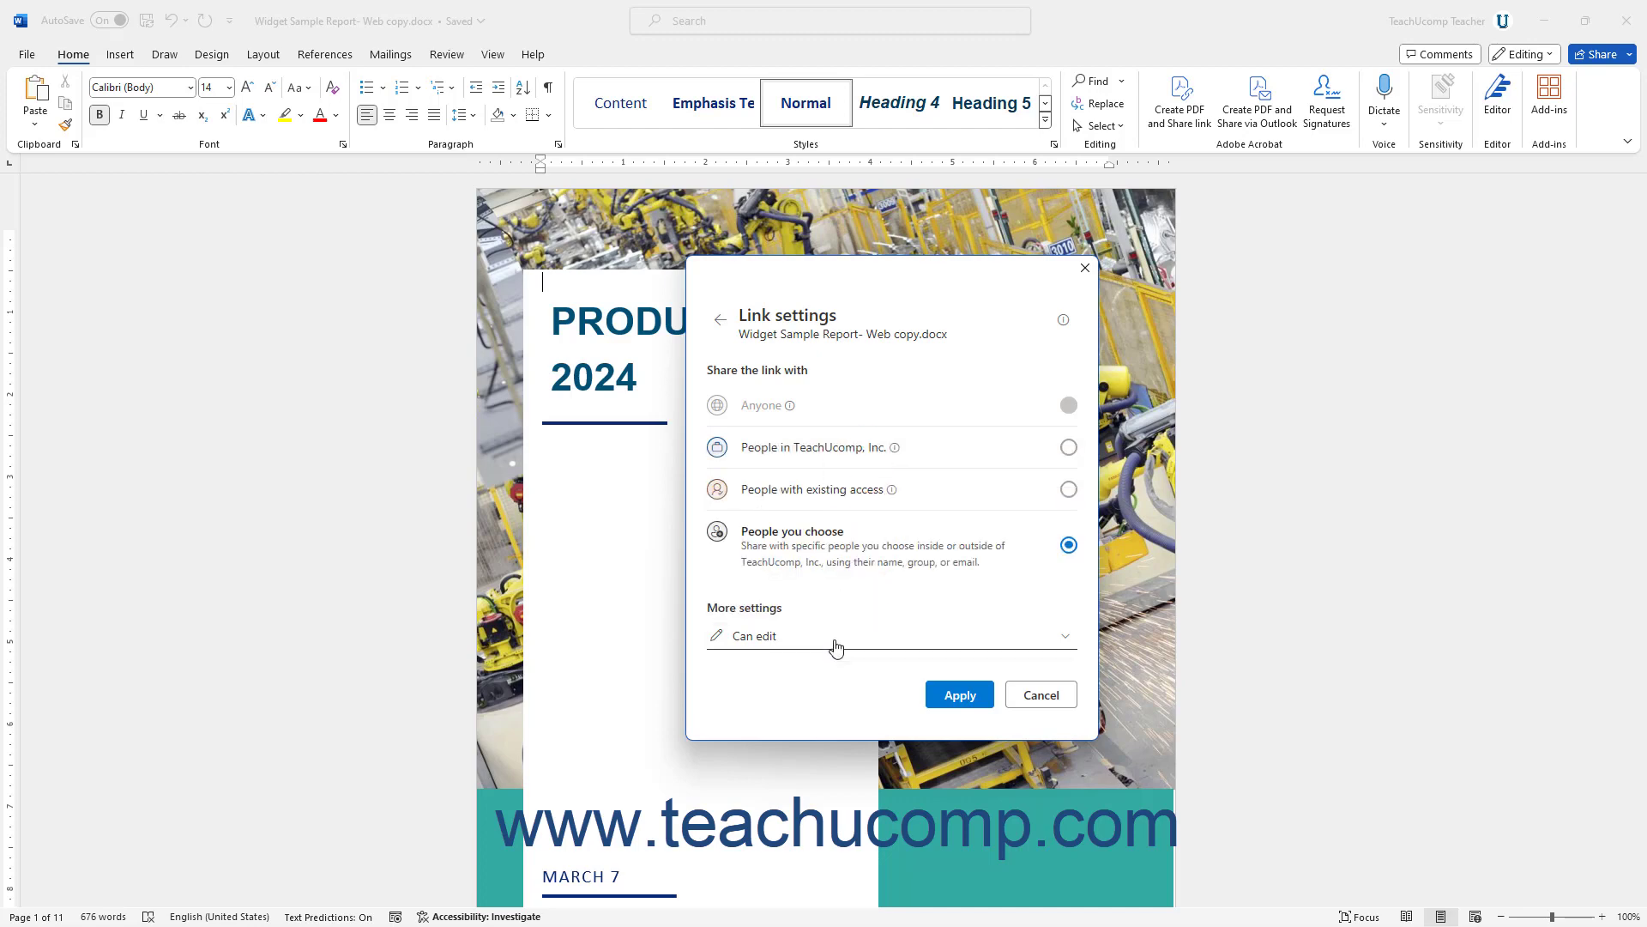
Apply the link settings and add two people plus the Annual Conference Planning Committee as recipients.
{"action": "left_click", "coordinate": [959, 695]}
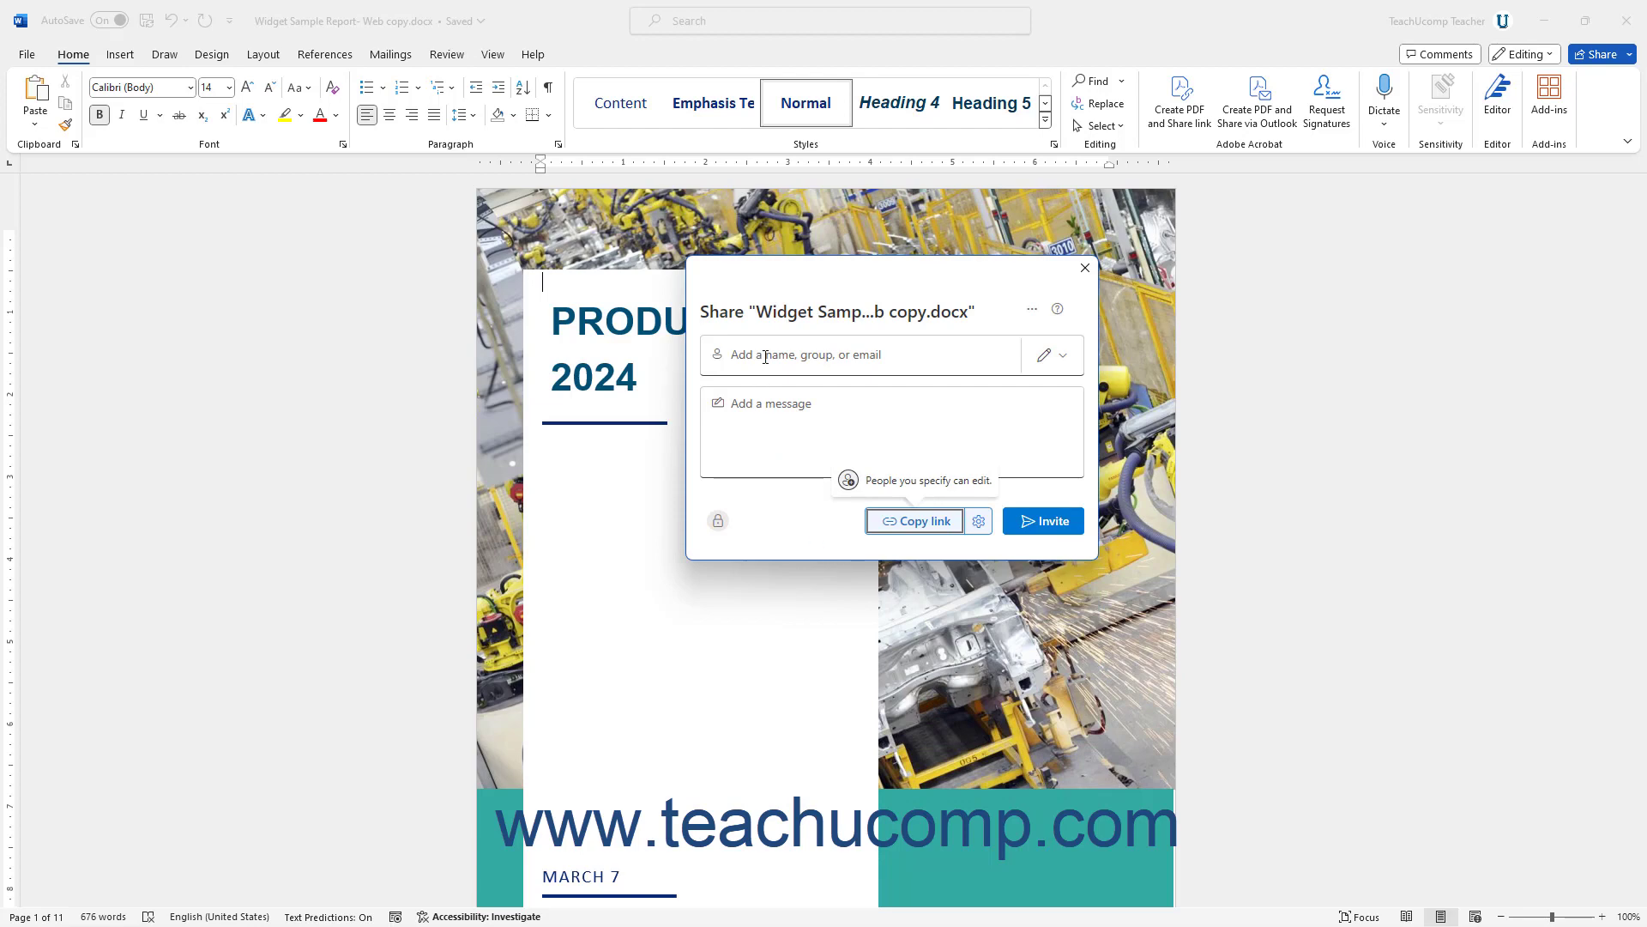
{"action": "left_click", "coordinate": [766, 356]}
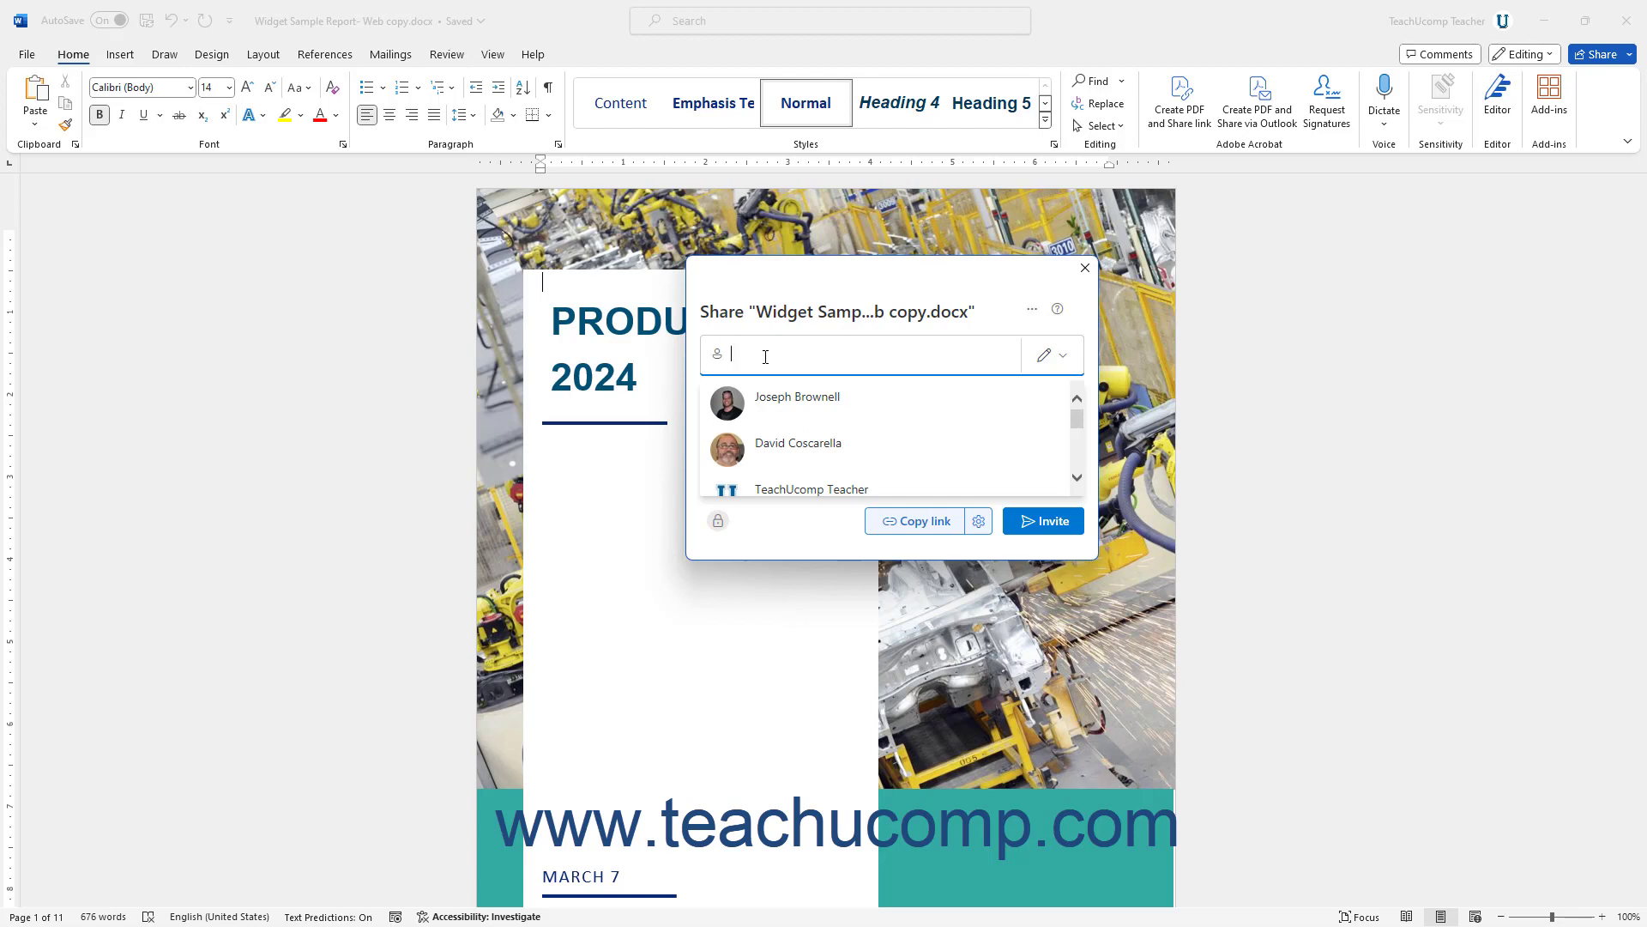
{"action": "left_click", "coordinate": [779, 397]}
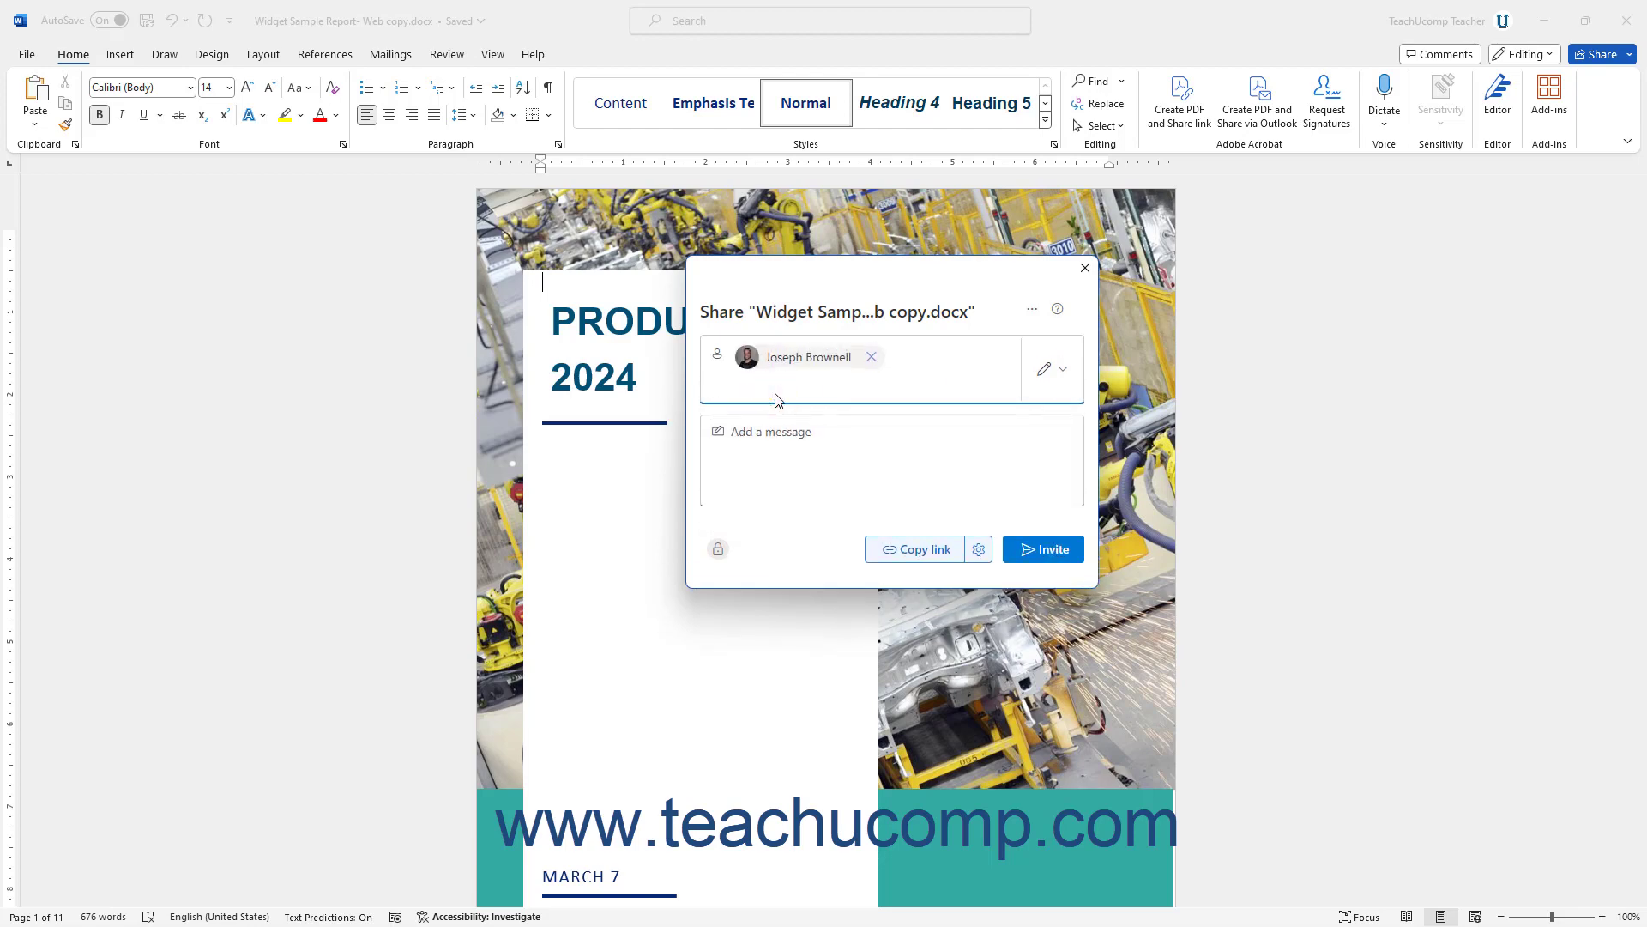
{"action": "type", "text": "Ac"}
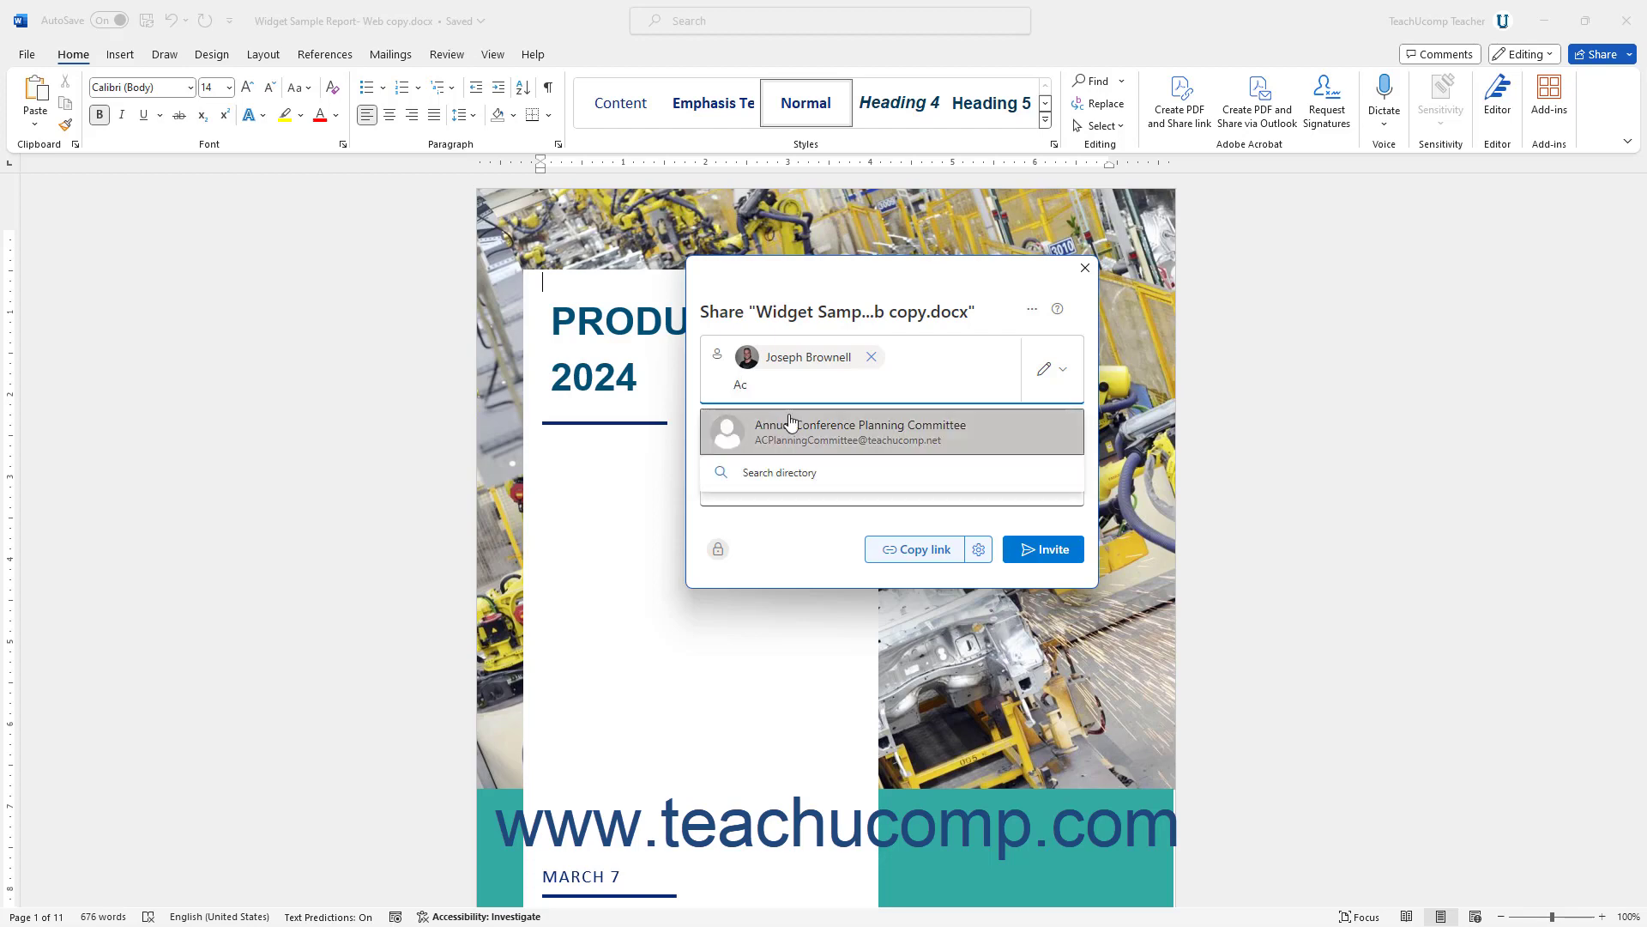
{"action": "left_click", "coordinate": [808, 433]}
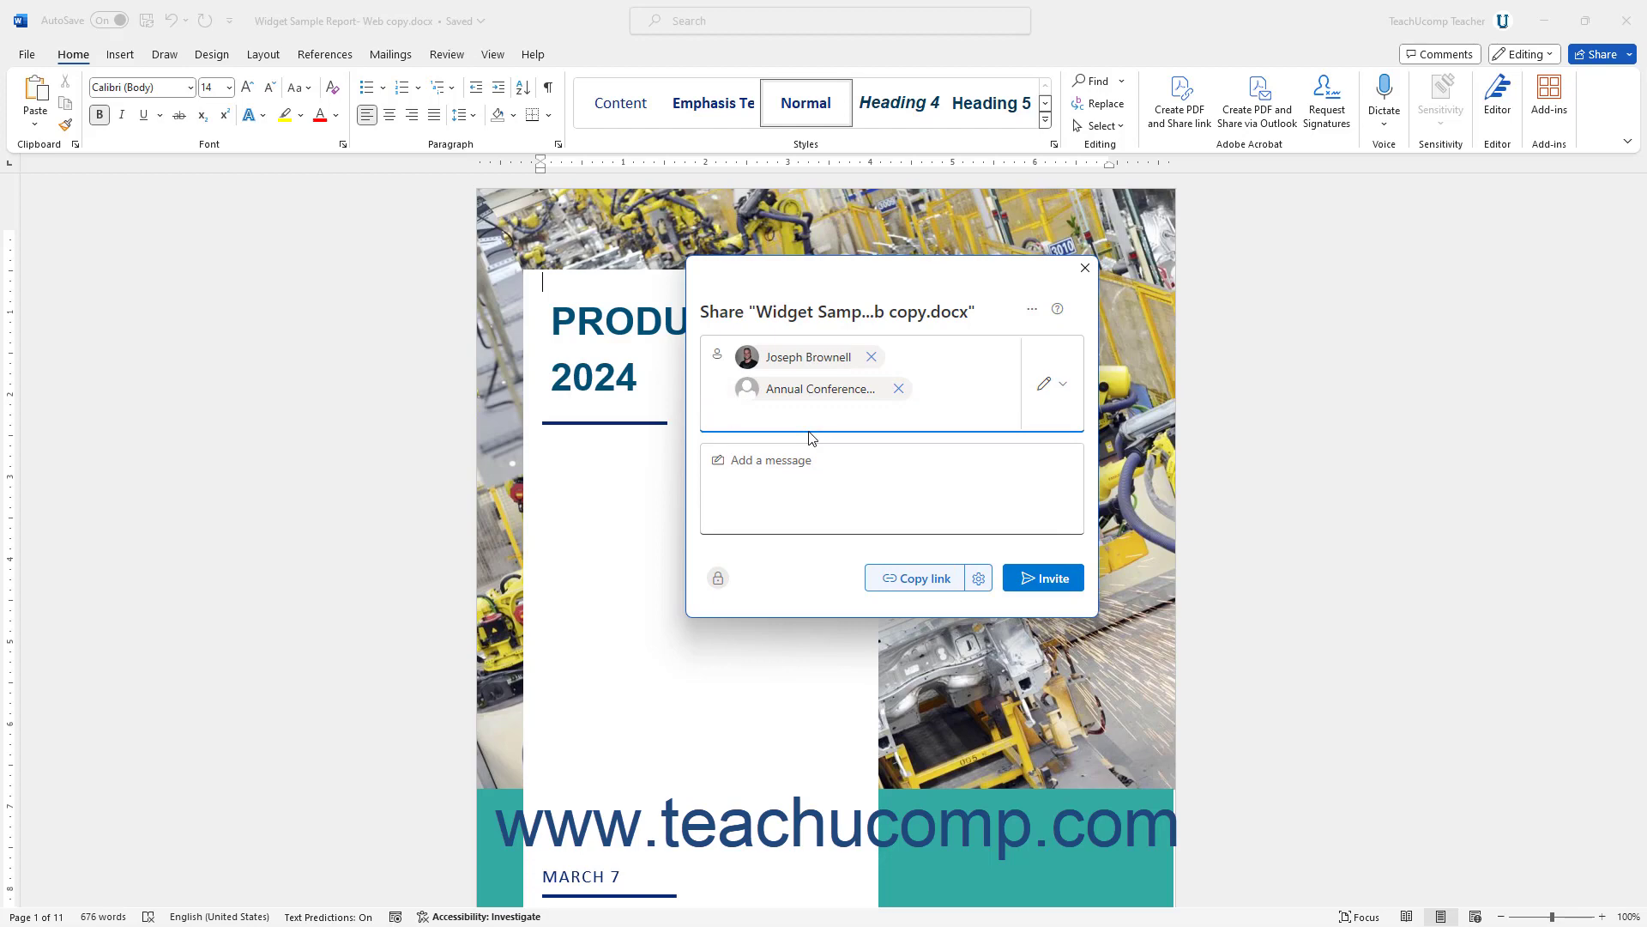
{"action": "type", "text": "Dav"}
{"action": "left_click", "coordinate": [823, 457]}
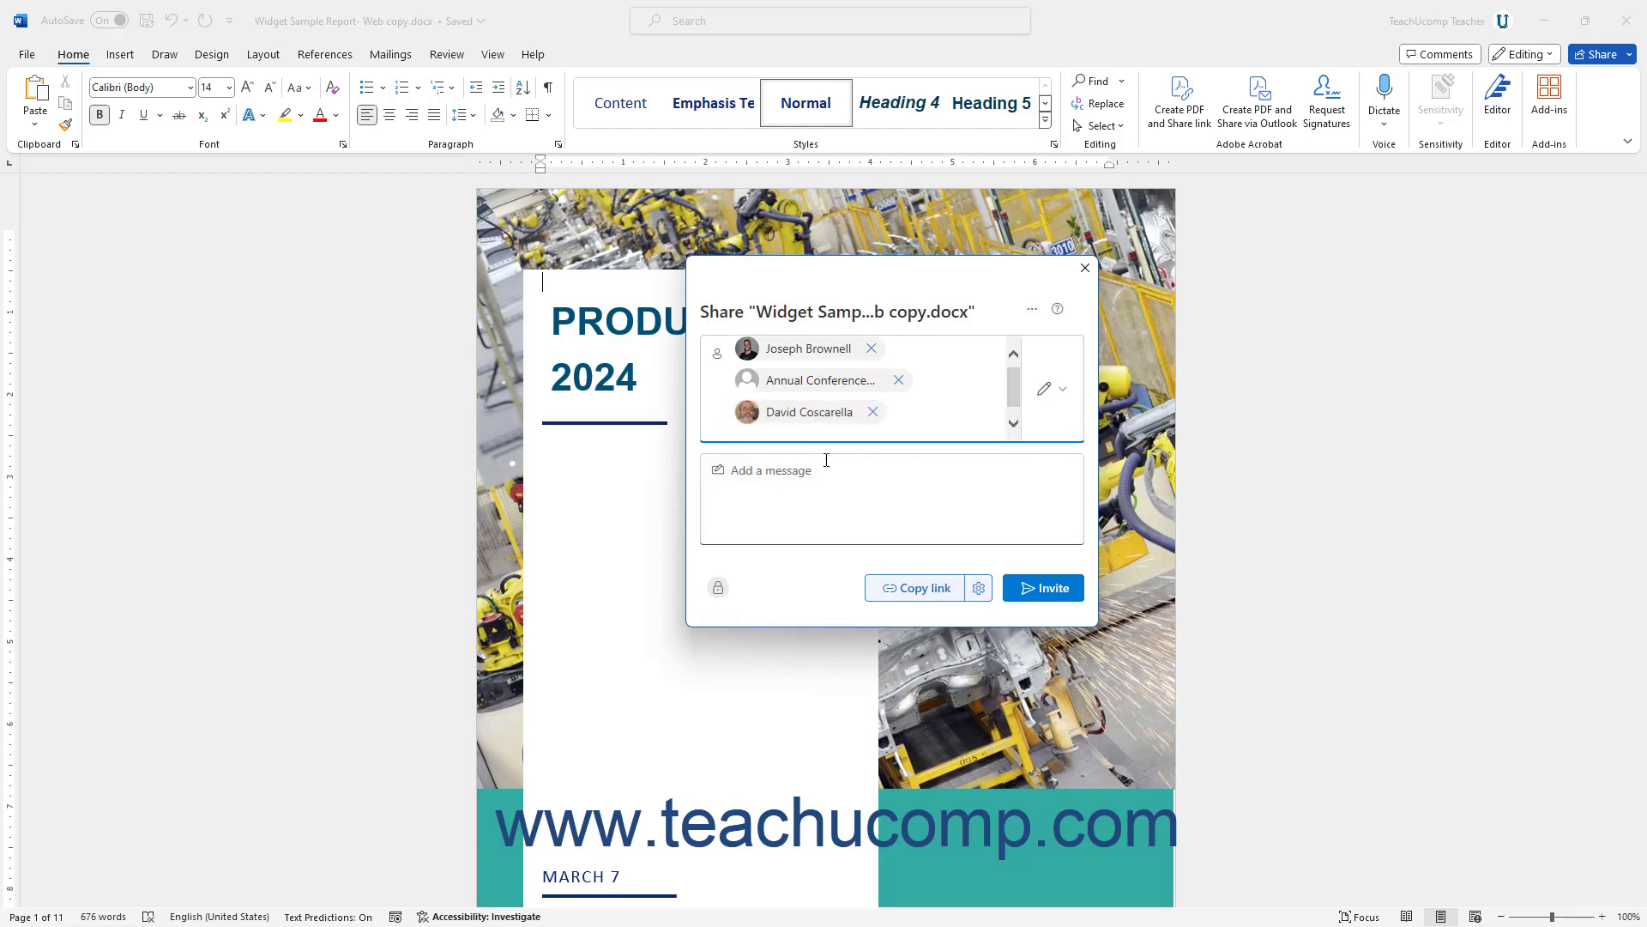
{"action": "left_click", "coordinate": [839, 494]}
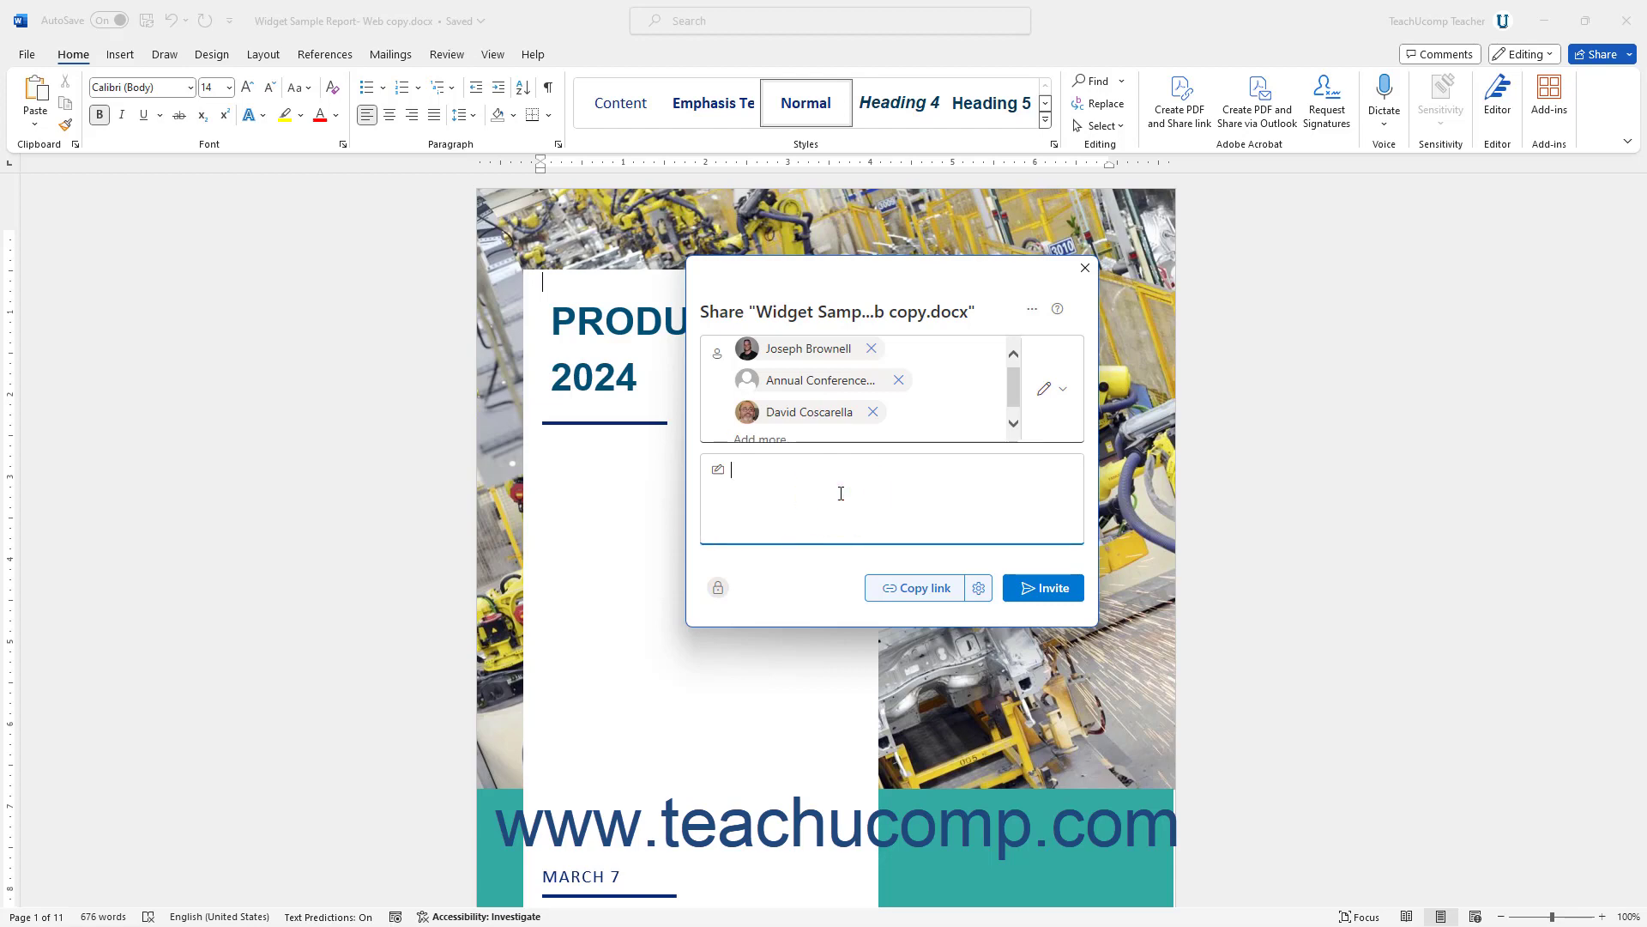
Send the edit invitations, dismiss the confirmation and return to the Share menu.
{"action": "left_click", "coordinate": [1055, 590]}
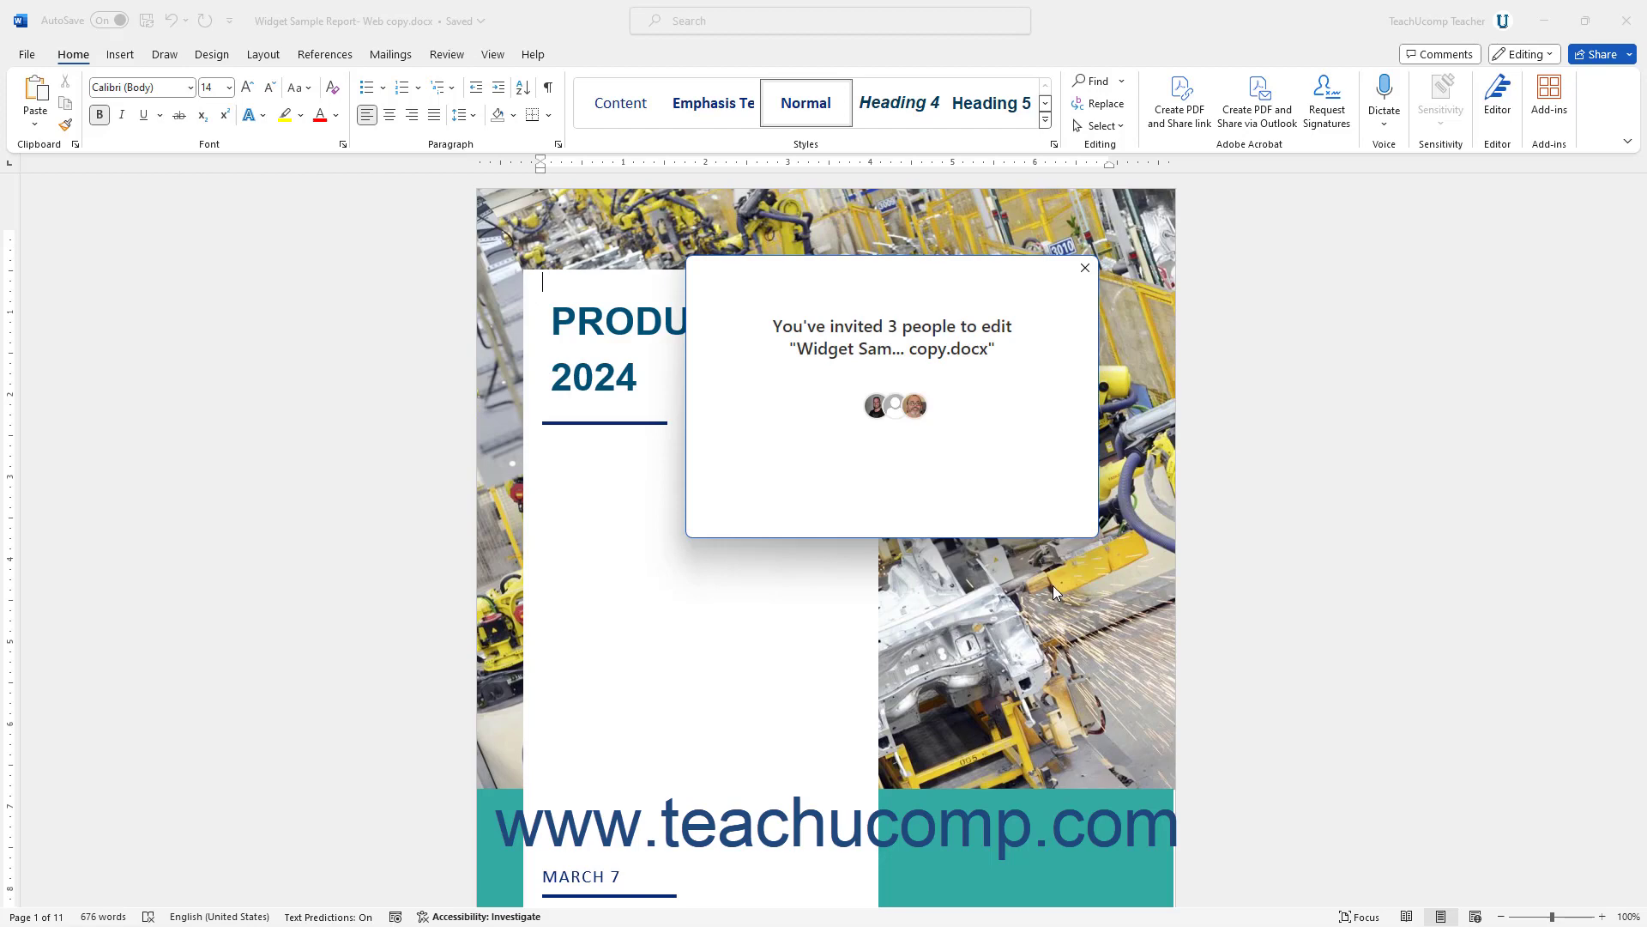
{"action": "left_click", "coordinate": [1087, 274]}
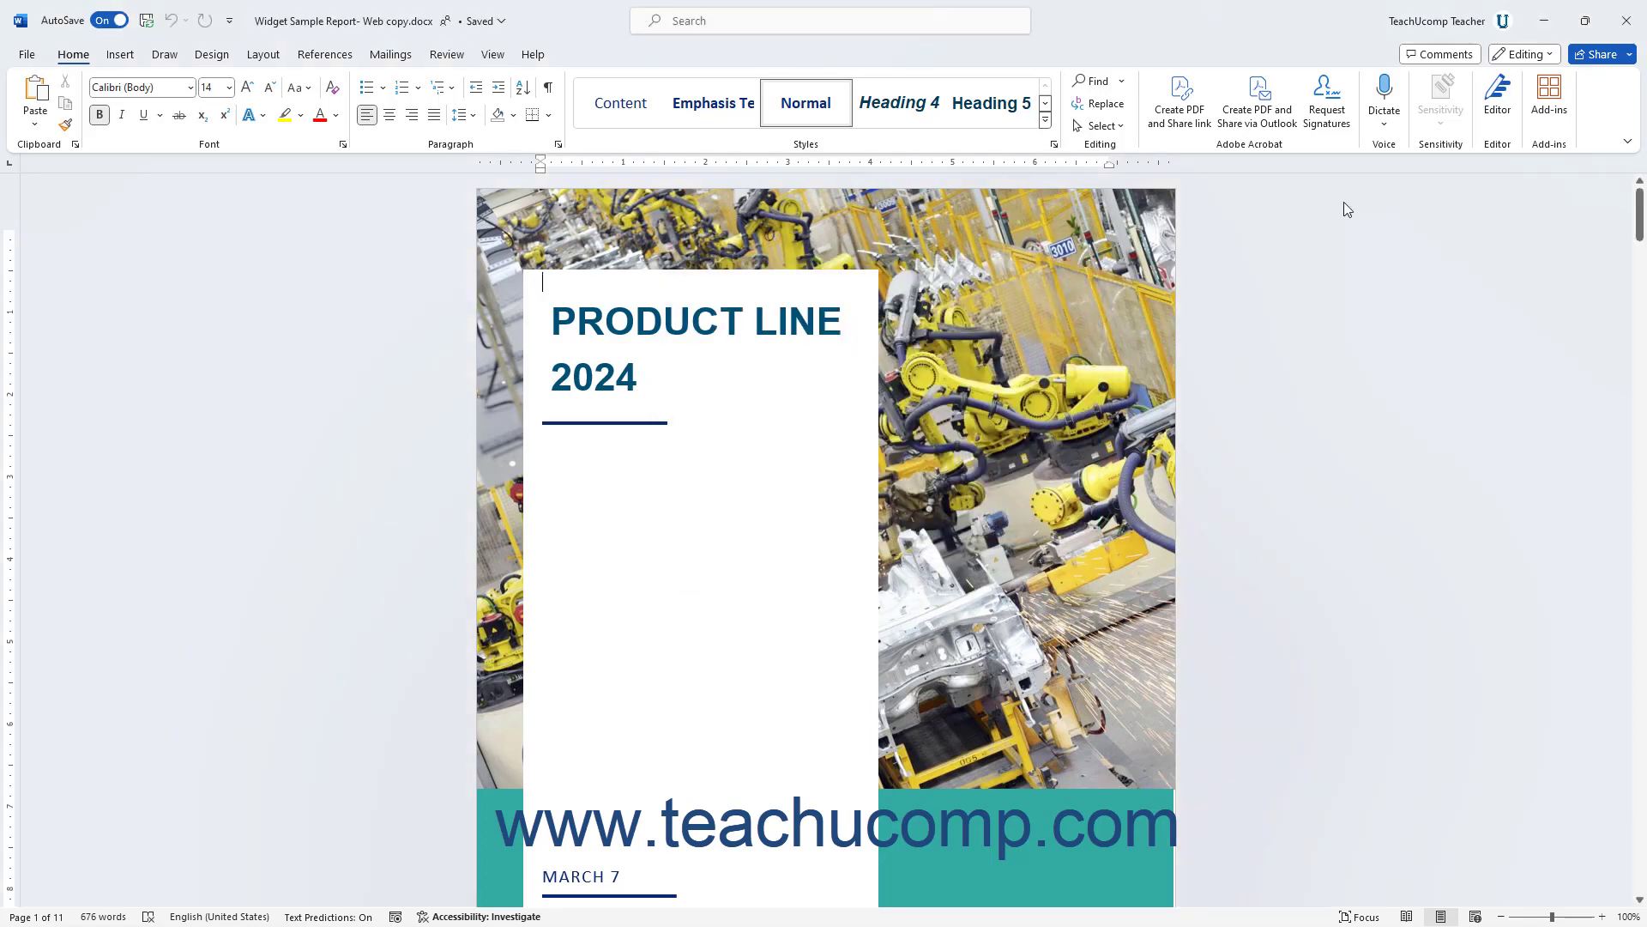
{"action": "left_click", "coordinate": [1628, 54]}
Copy the TeachUcomp, Inc. edit link from the Share dialog.
{"action": "left_click", "coordinate": [1586, 87]}
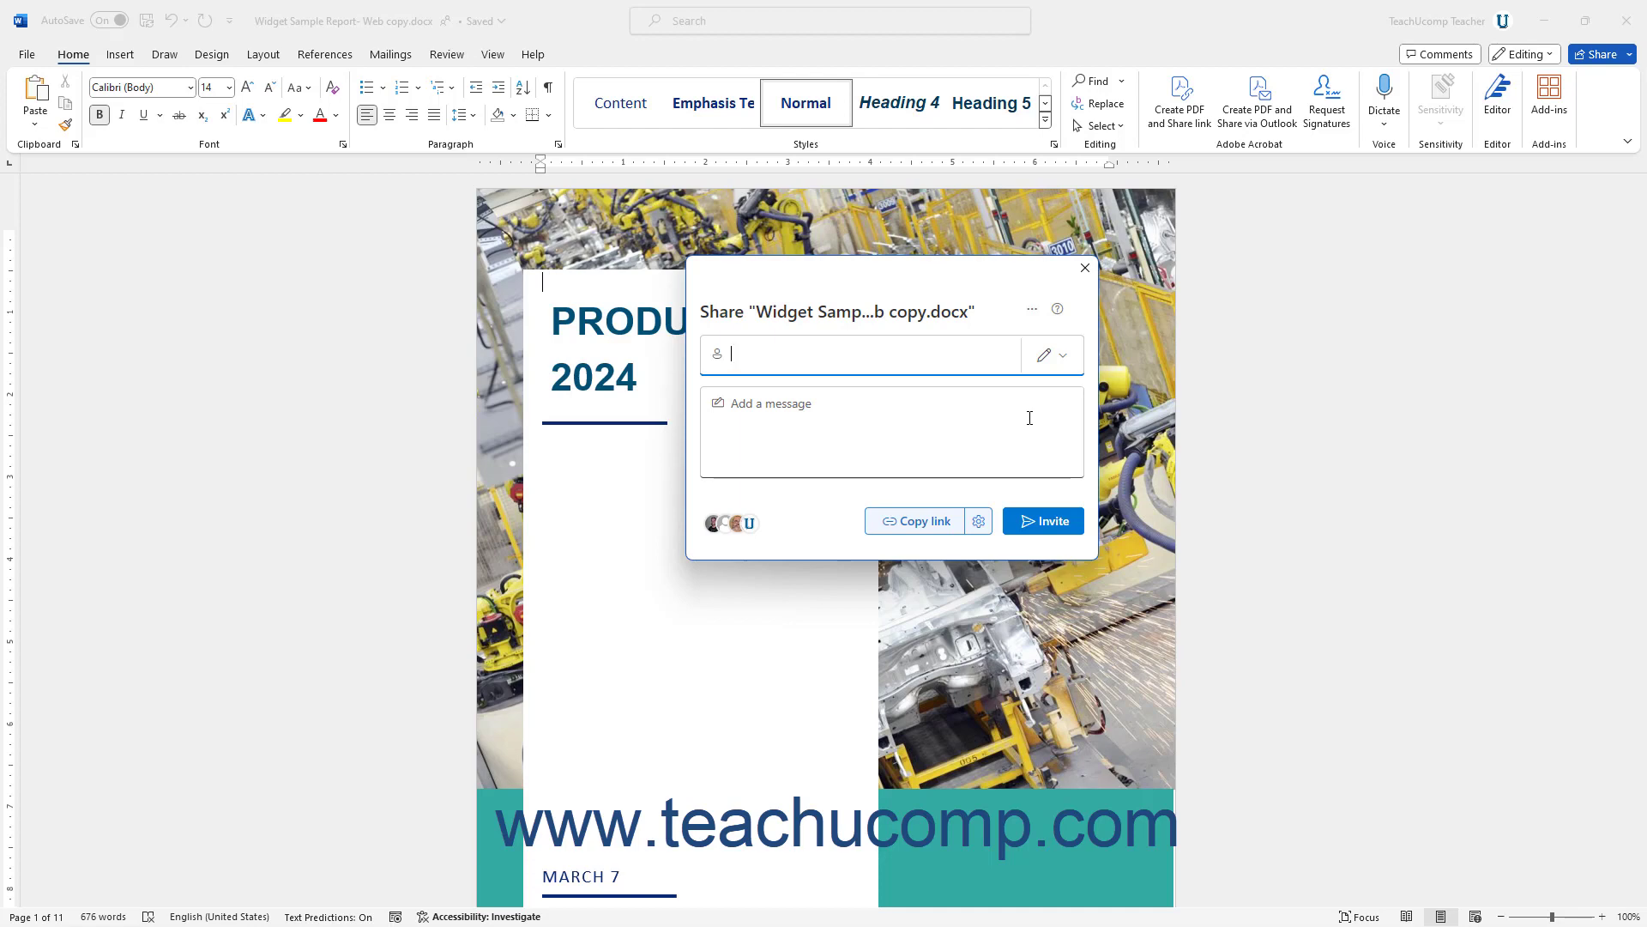
{"action": "left_click", "coordinate": [916, 521]}
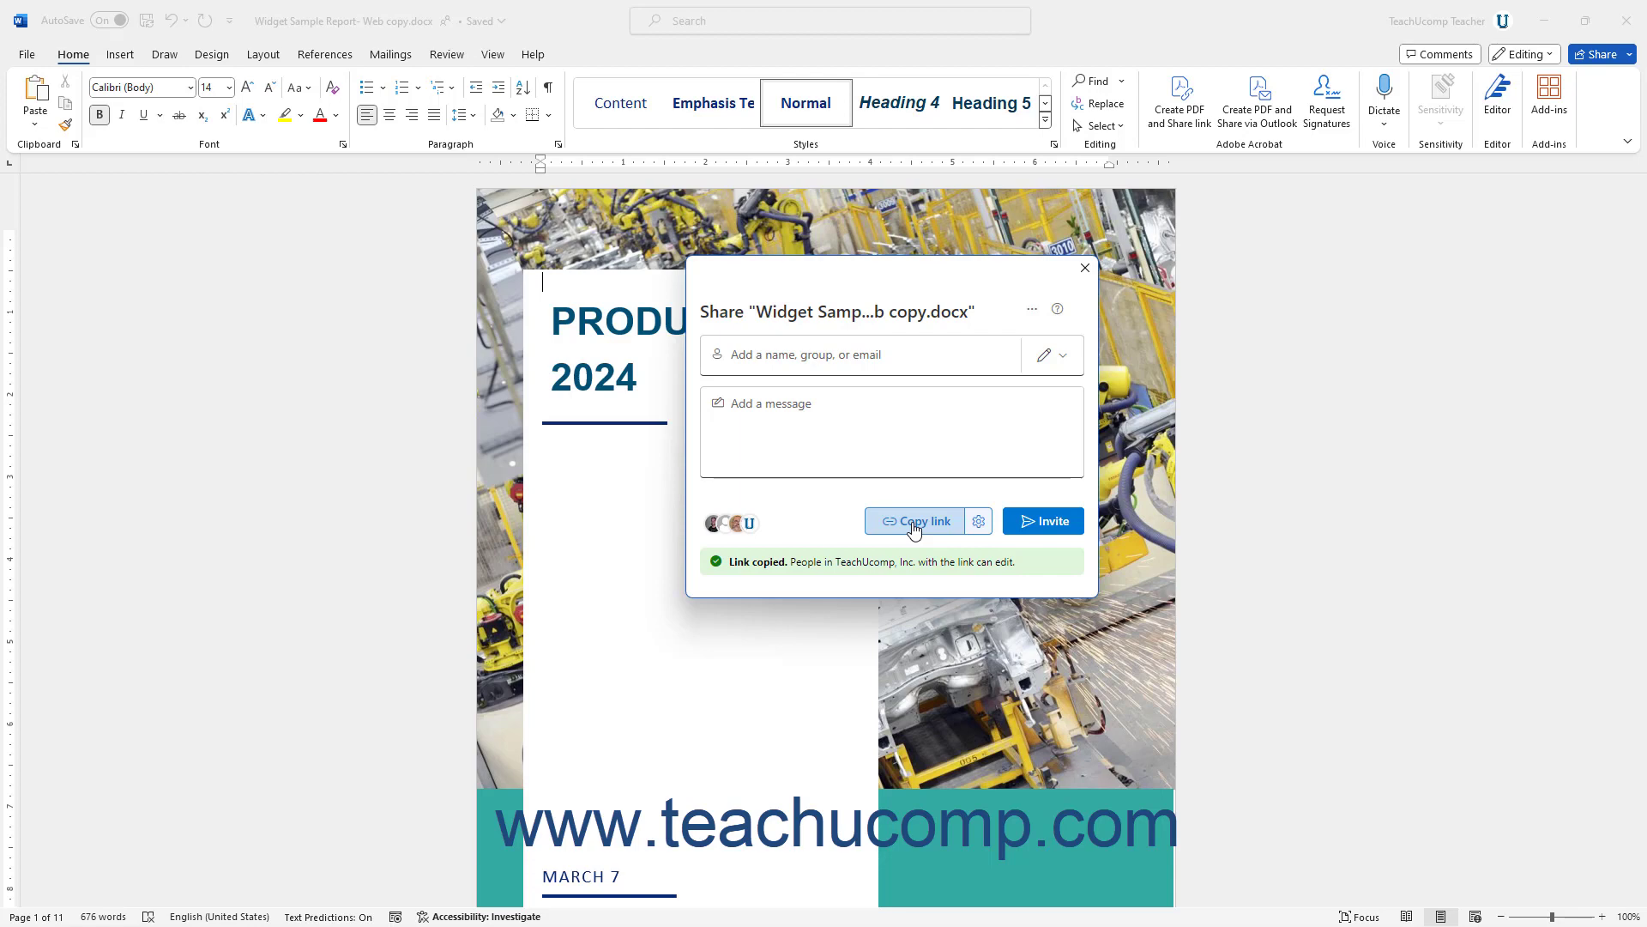
Review the Send link in Outlook and Send a copy options, then close the Share dialog.
{"action": "left_click", "coordinate": [1038, 315]}
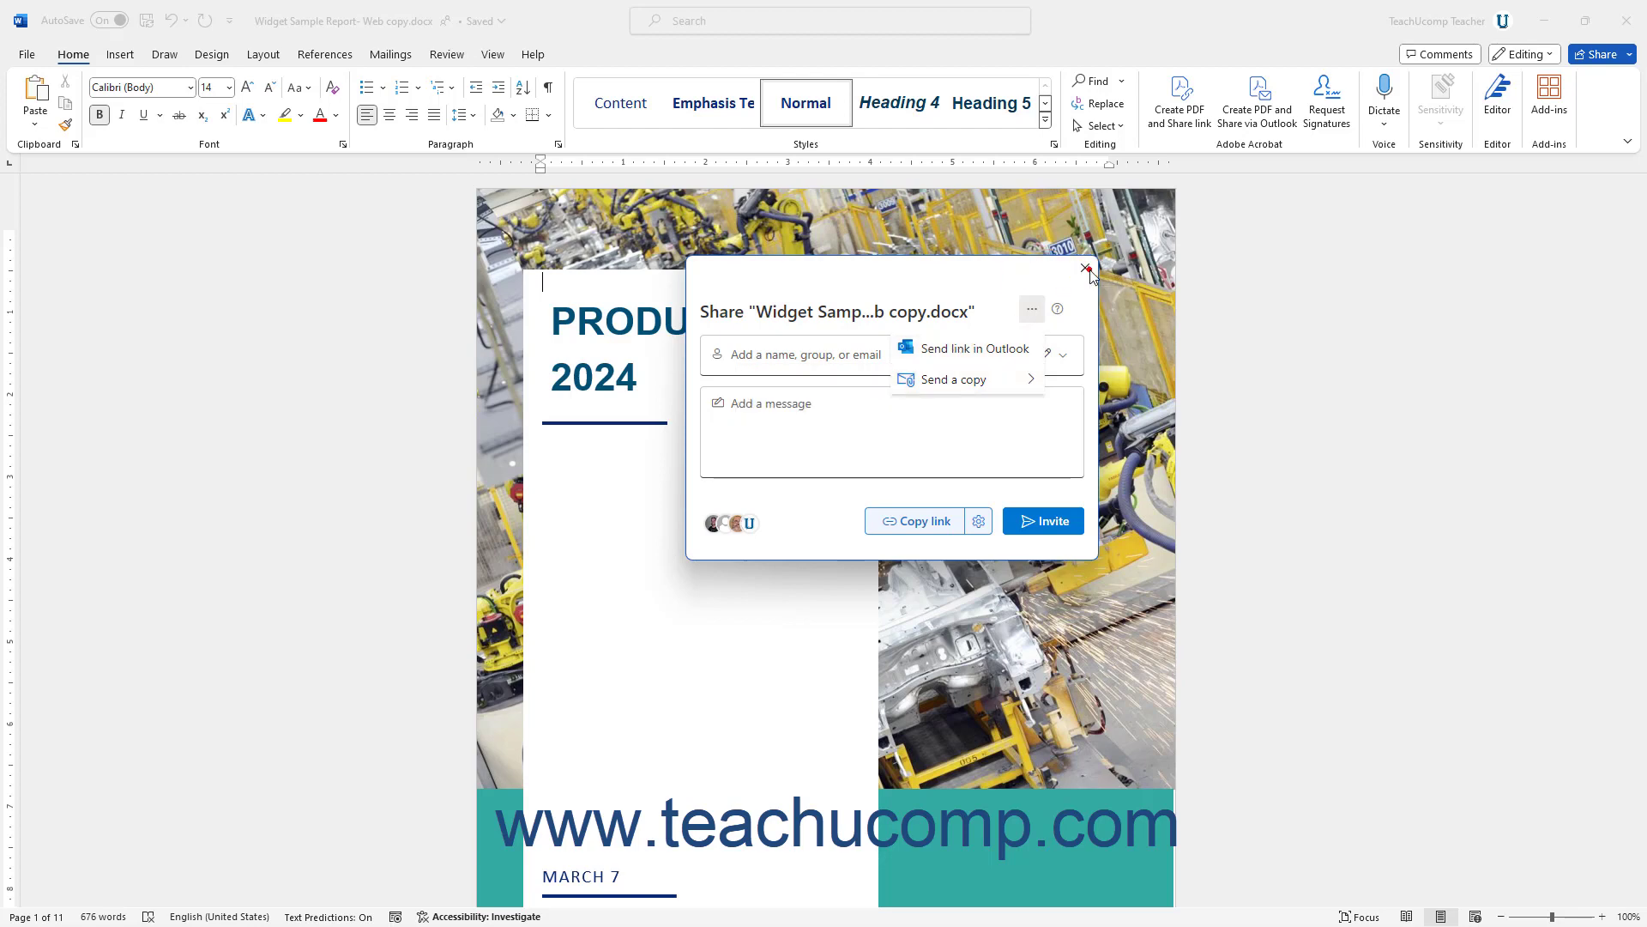
{"action": "left_click", "coordinate": [1090, 271]}
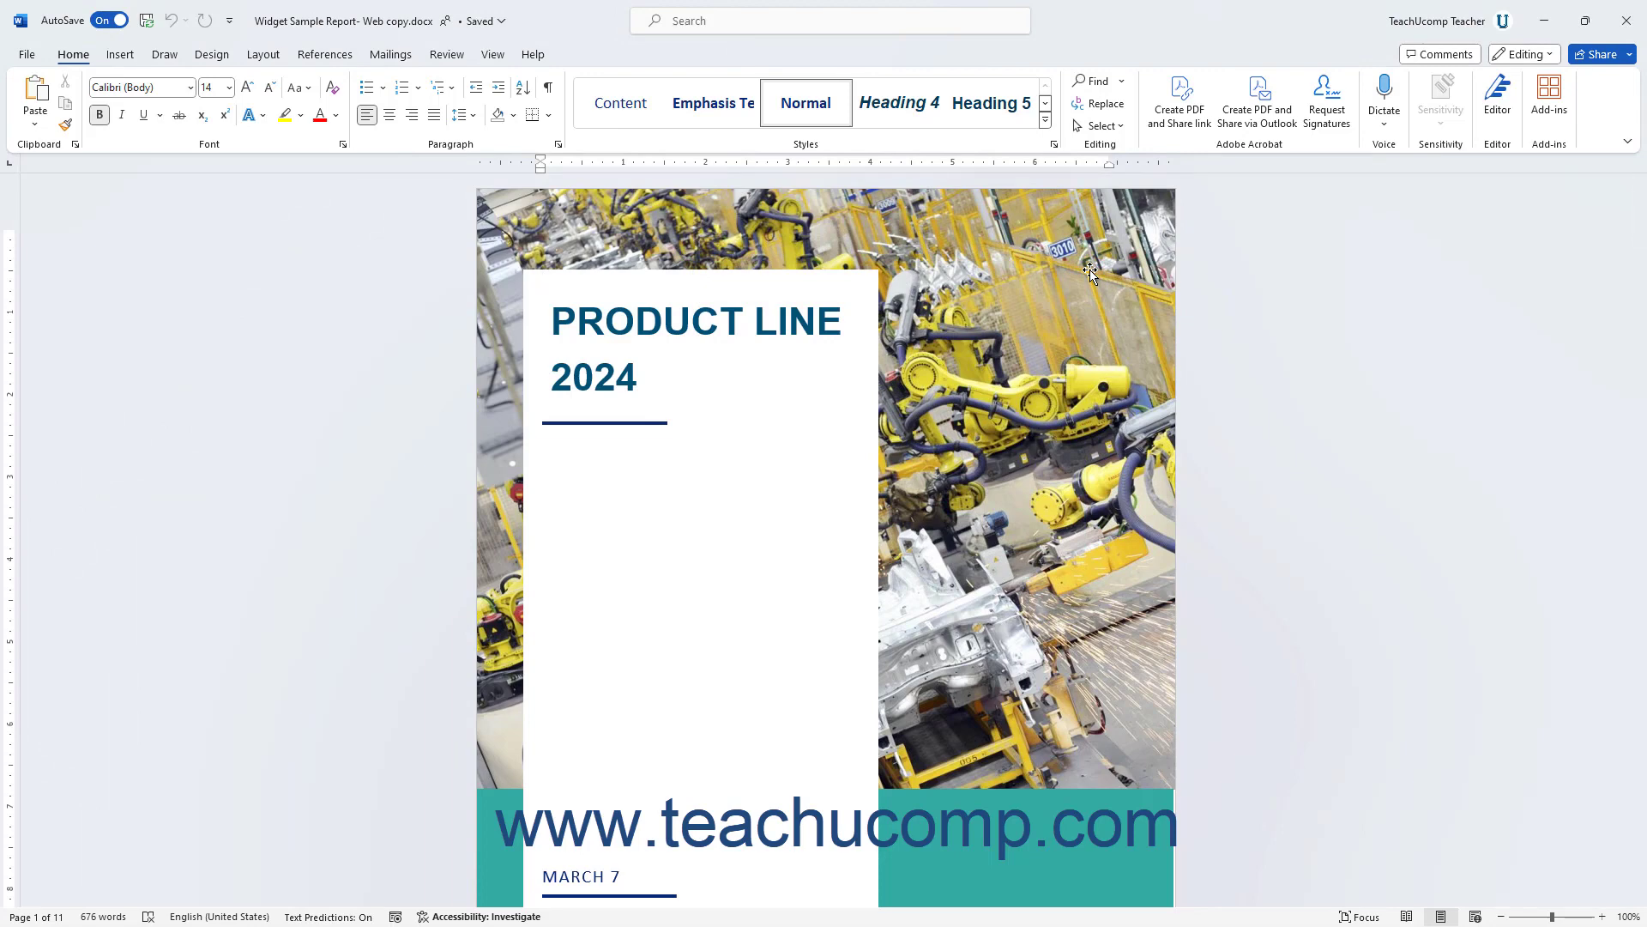
Copy the sharing link via Copy Link in the Share menu and dismiss the Link copied notice.
{"action": "left_click", "coordinate": [1613, 58]}
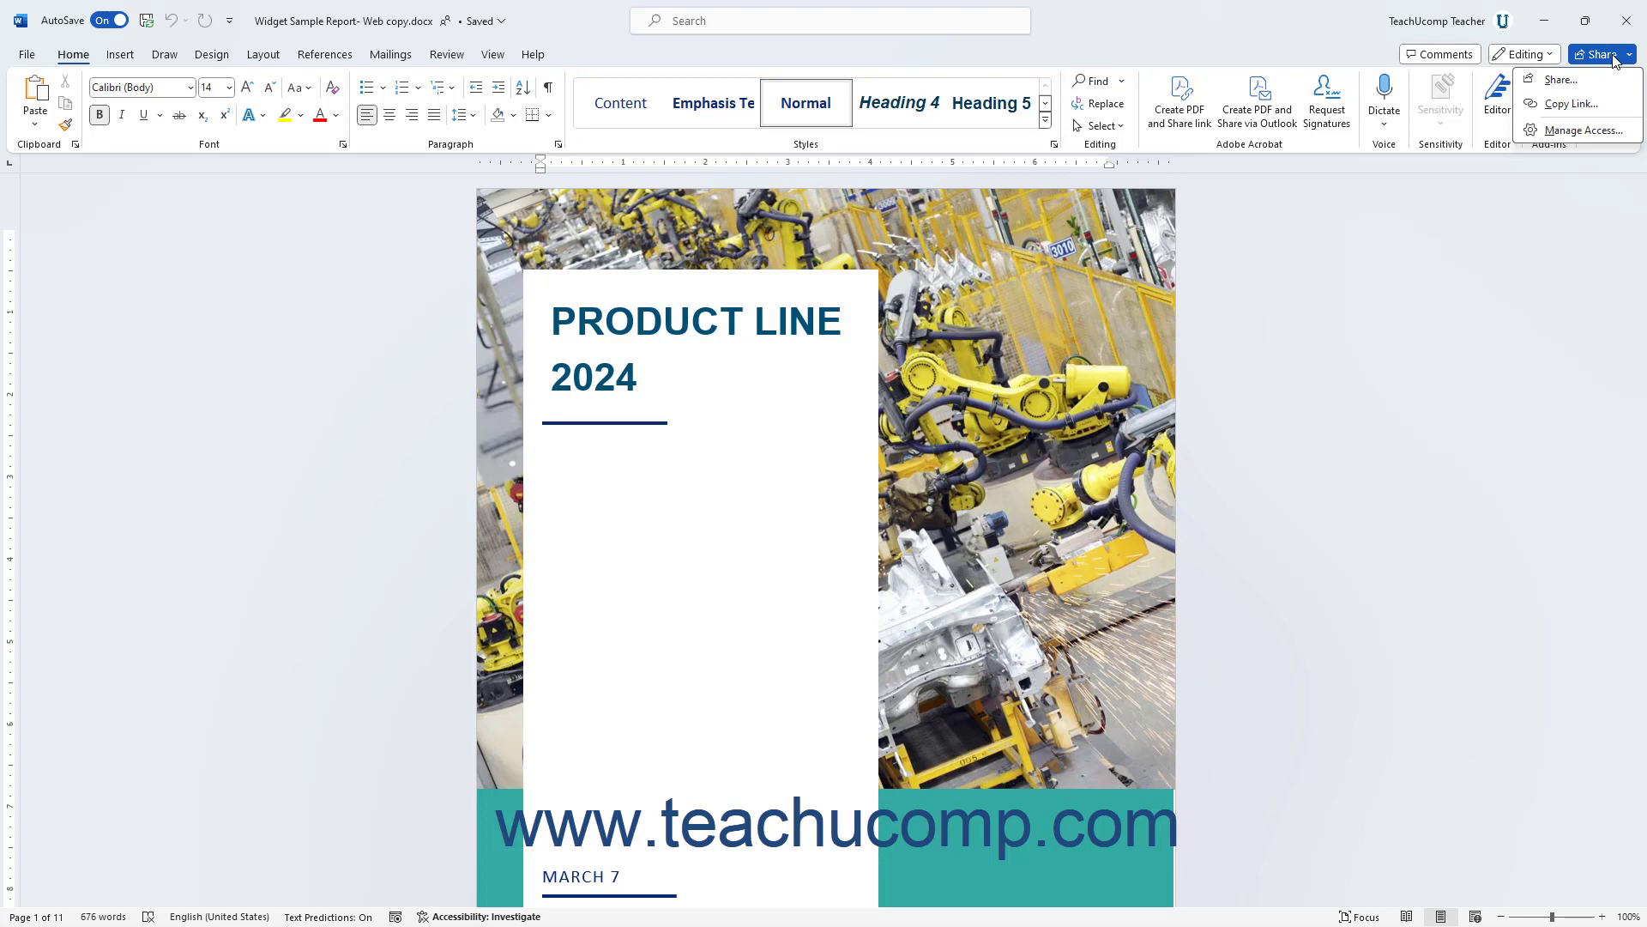
{"action": "left_click", "coordinate": [1569, 104]}
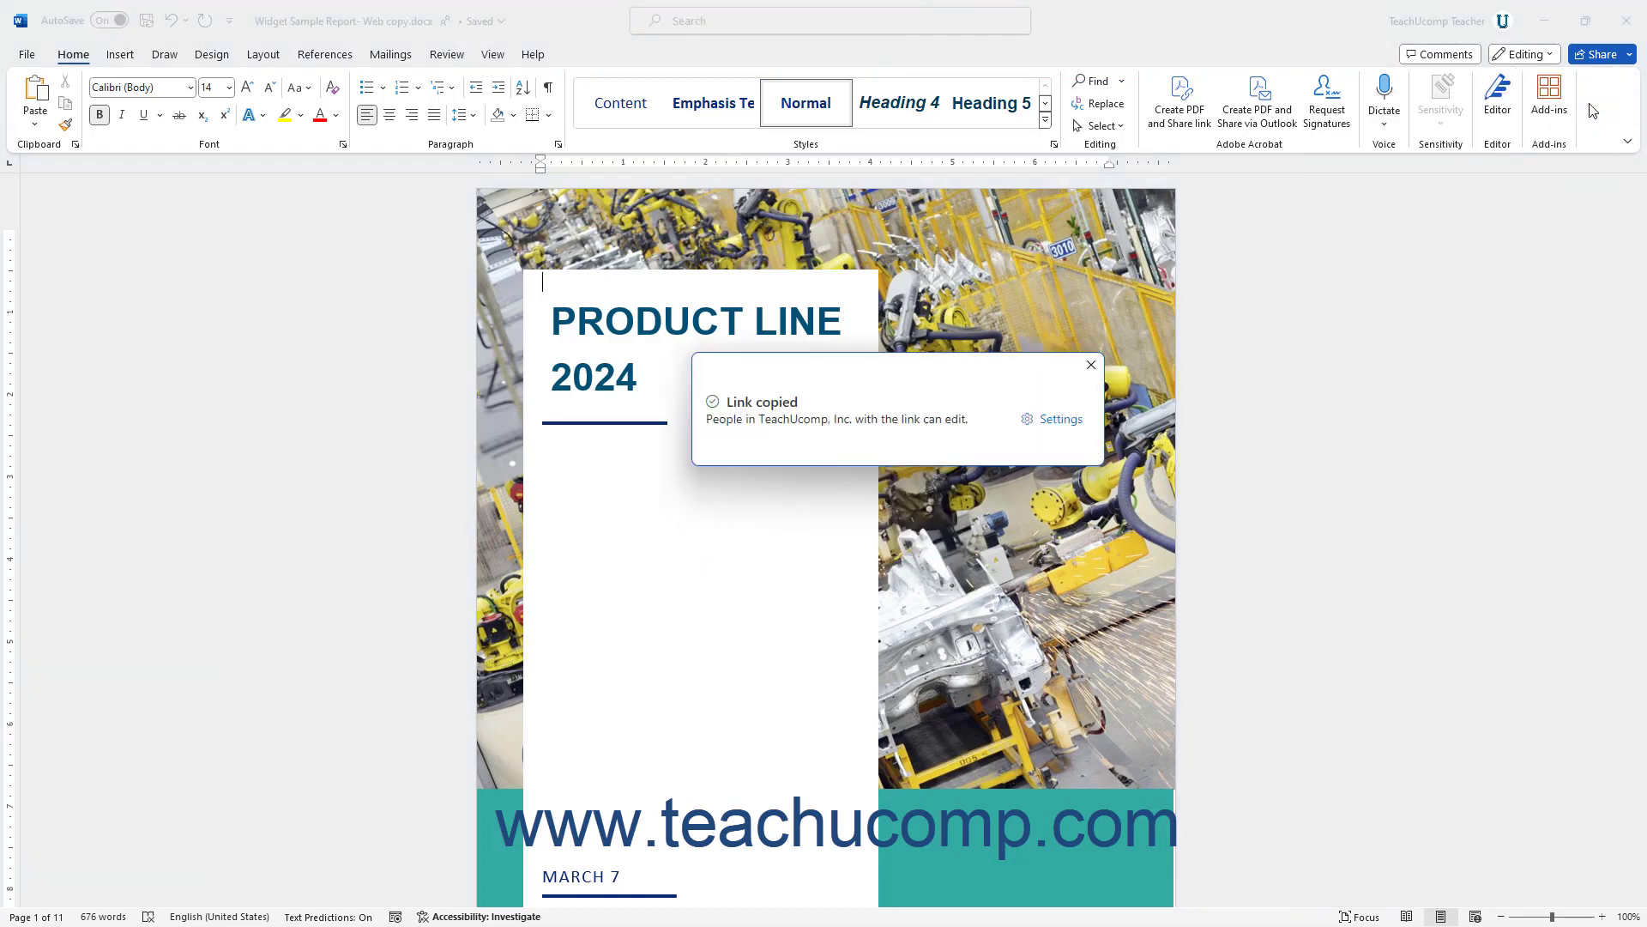
{"action": "left_click", "coordinate": [1090, 369]}
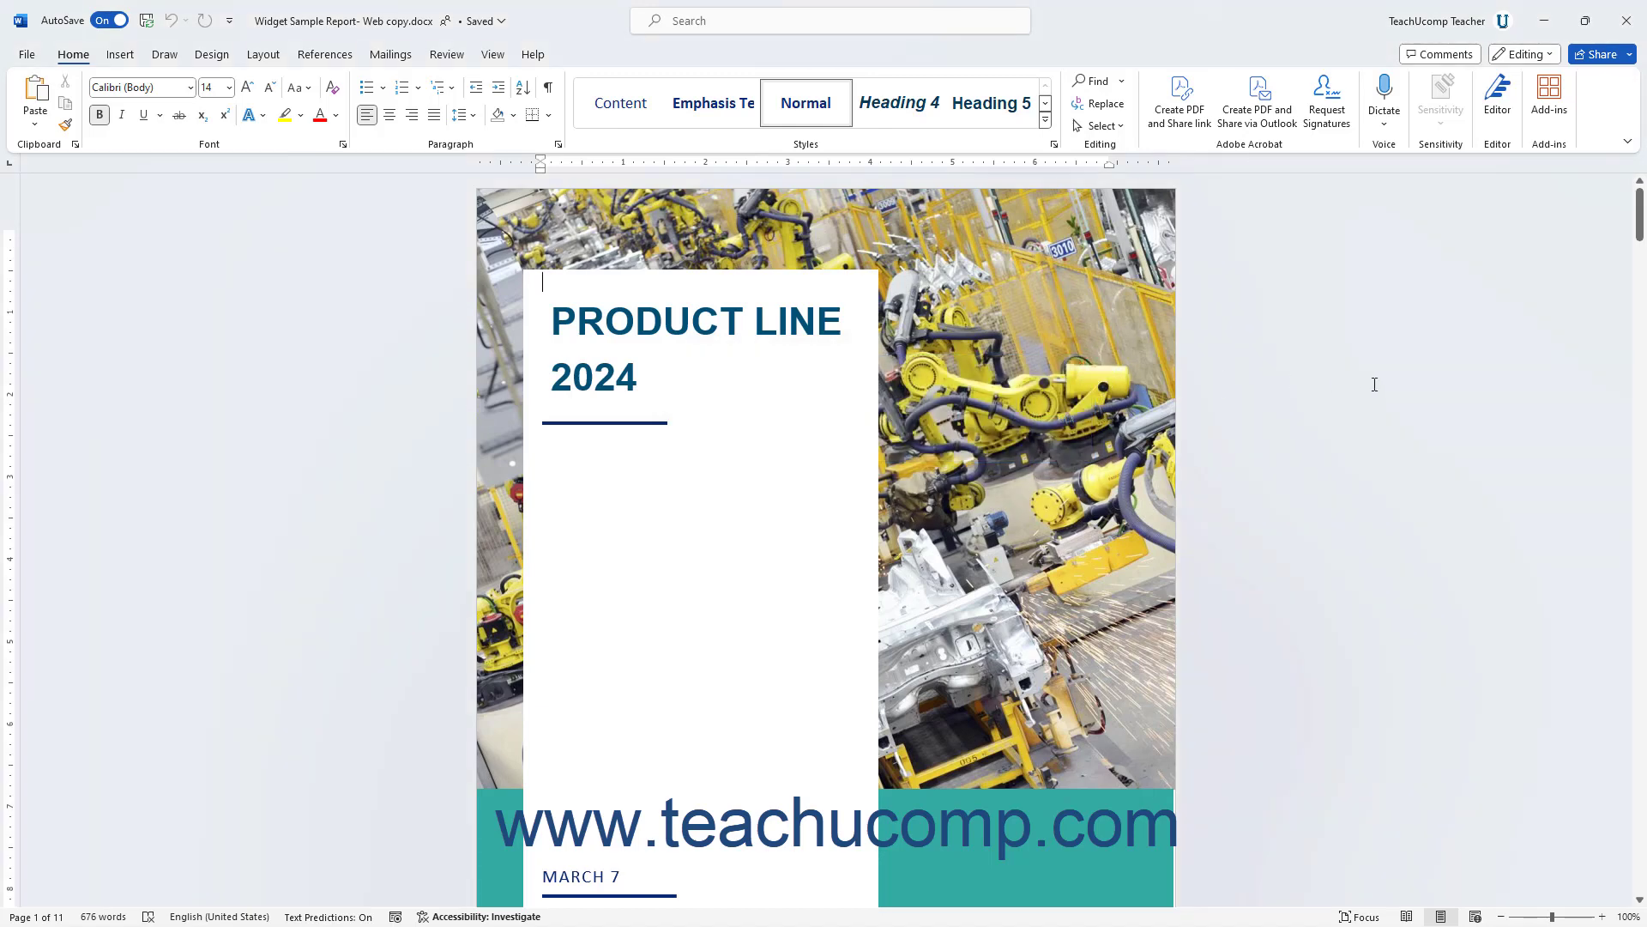
Start stopping all sharing from the manage access panel, then cancel to keep everyone's access.
{"action": "left_click", "coordinate": [1600, 61]}
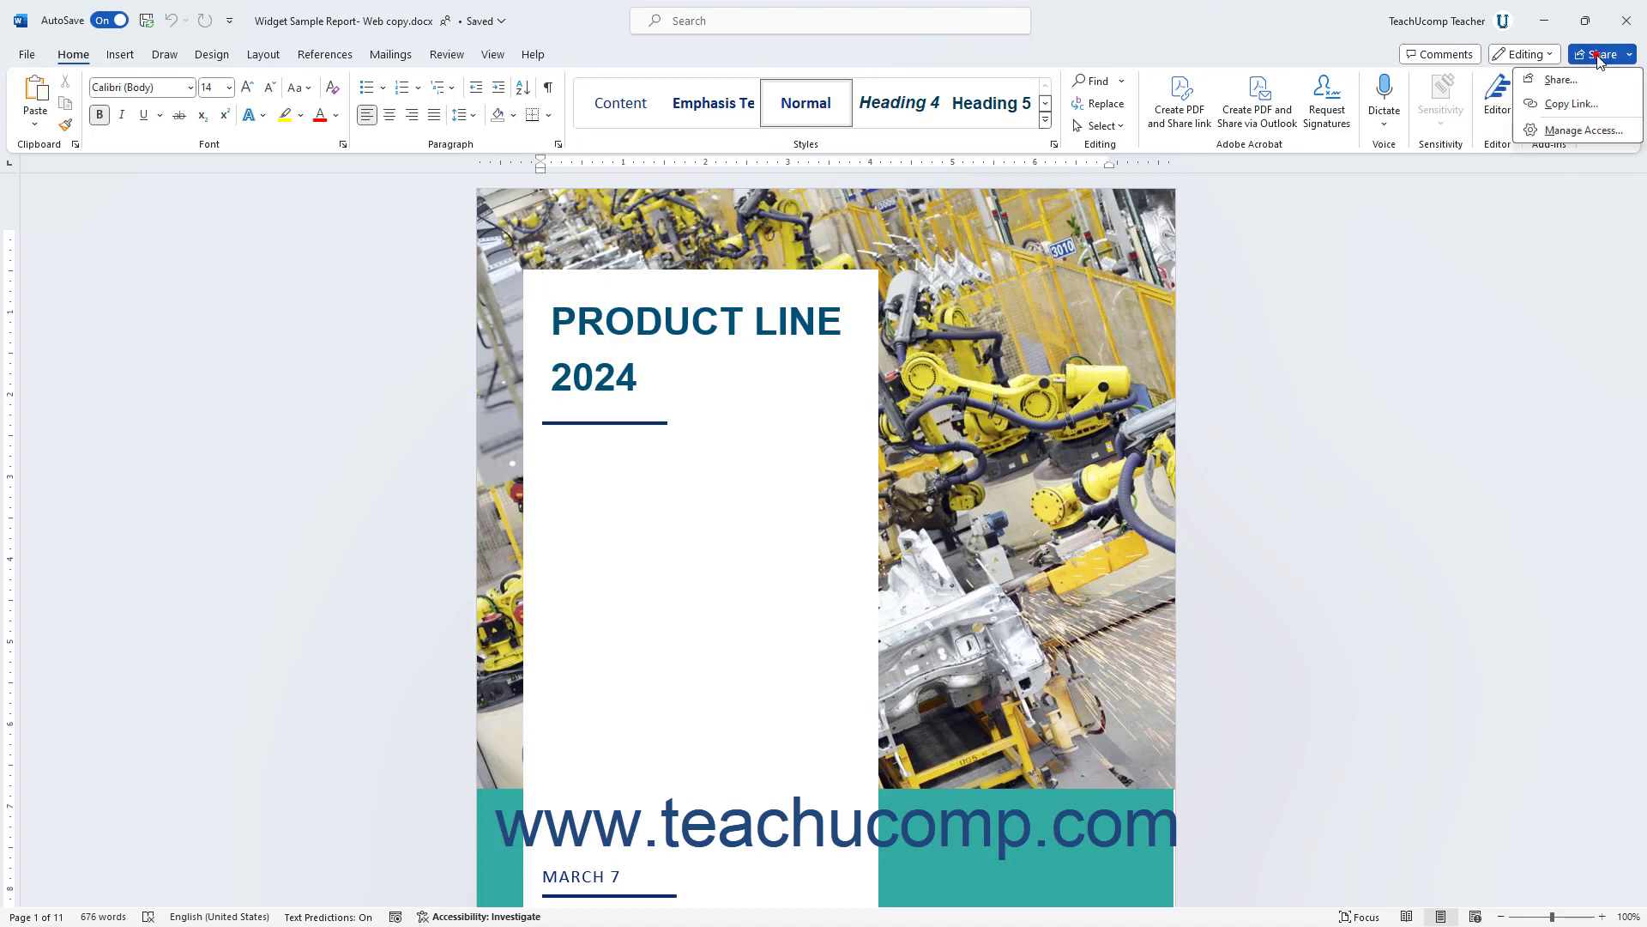
{"action": "left_click", "coordinate": [1584, 130]}
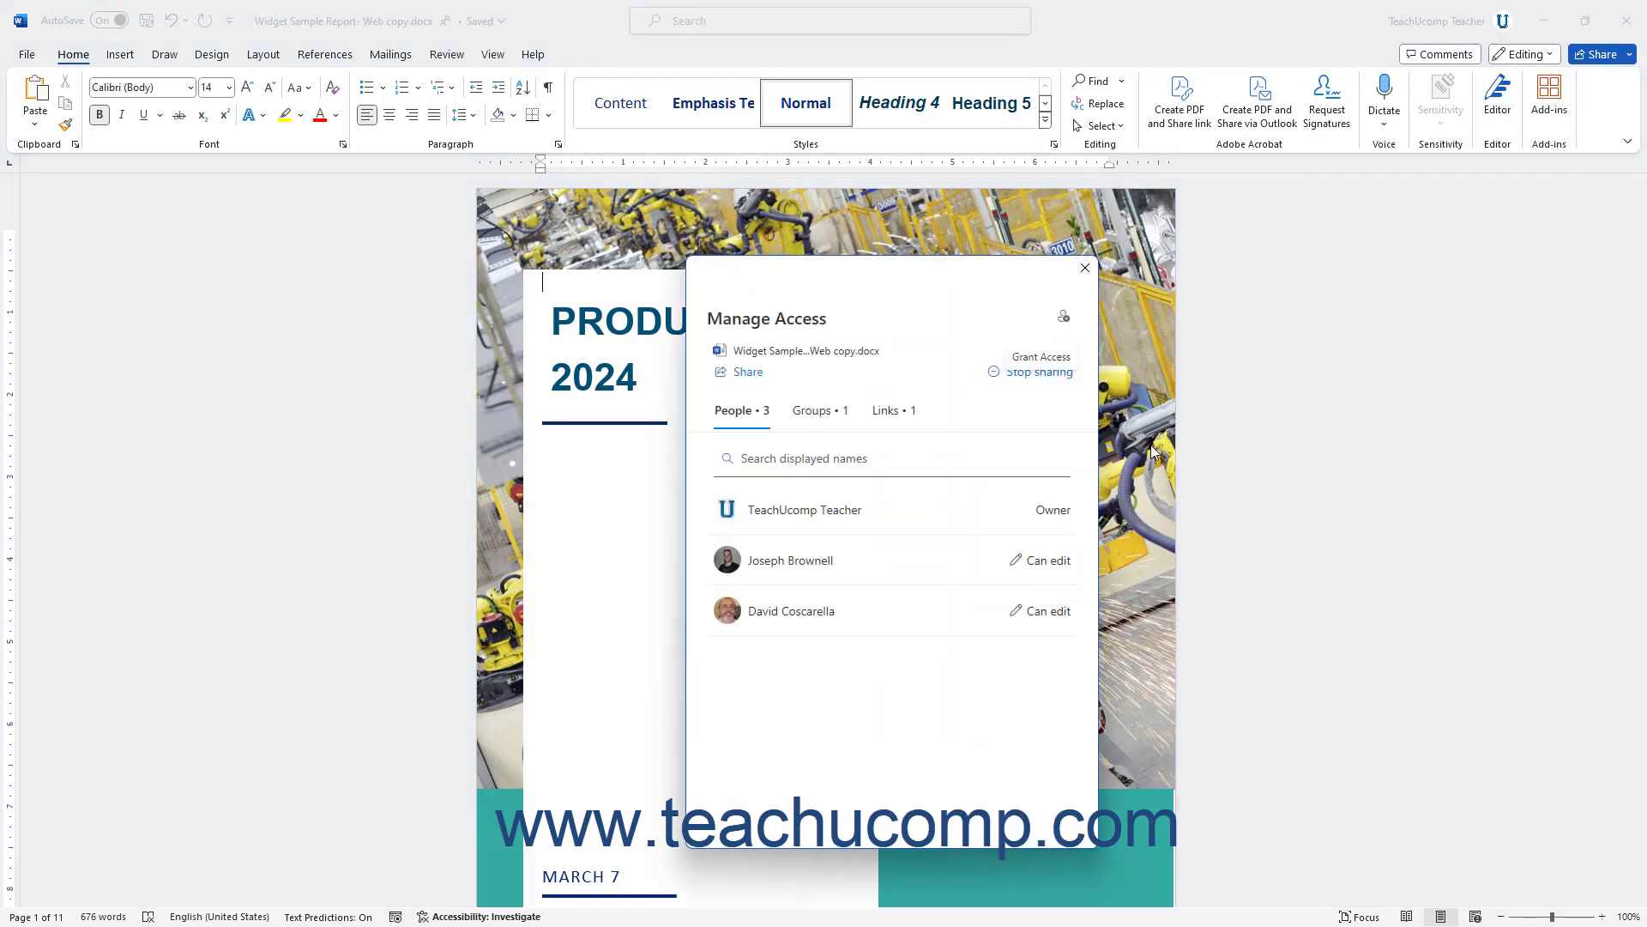
{"action": "left_click", "coordinate": [1040, 382]}
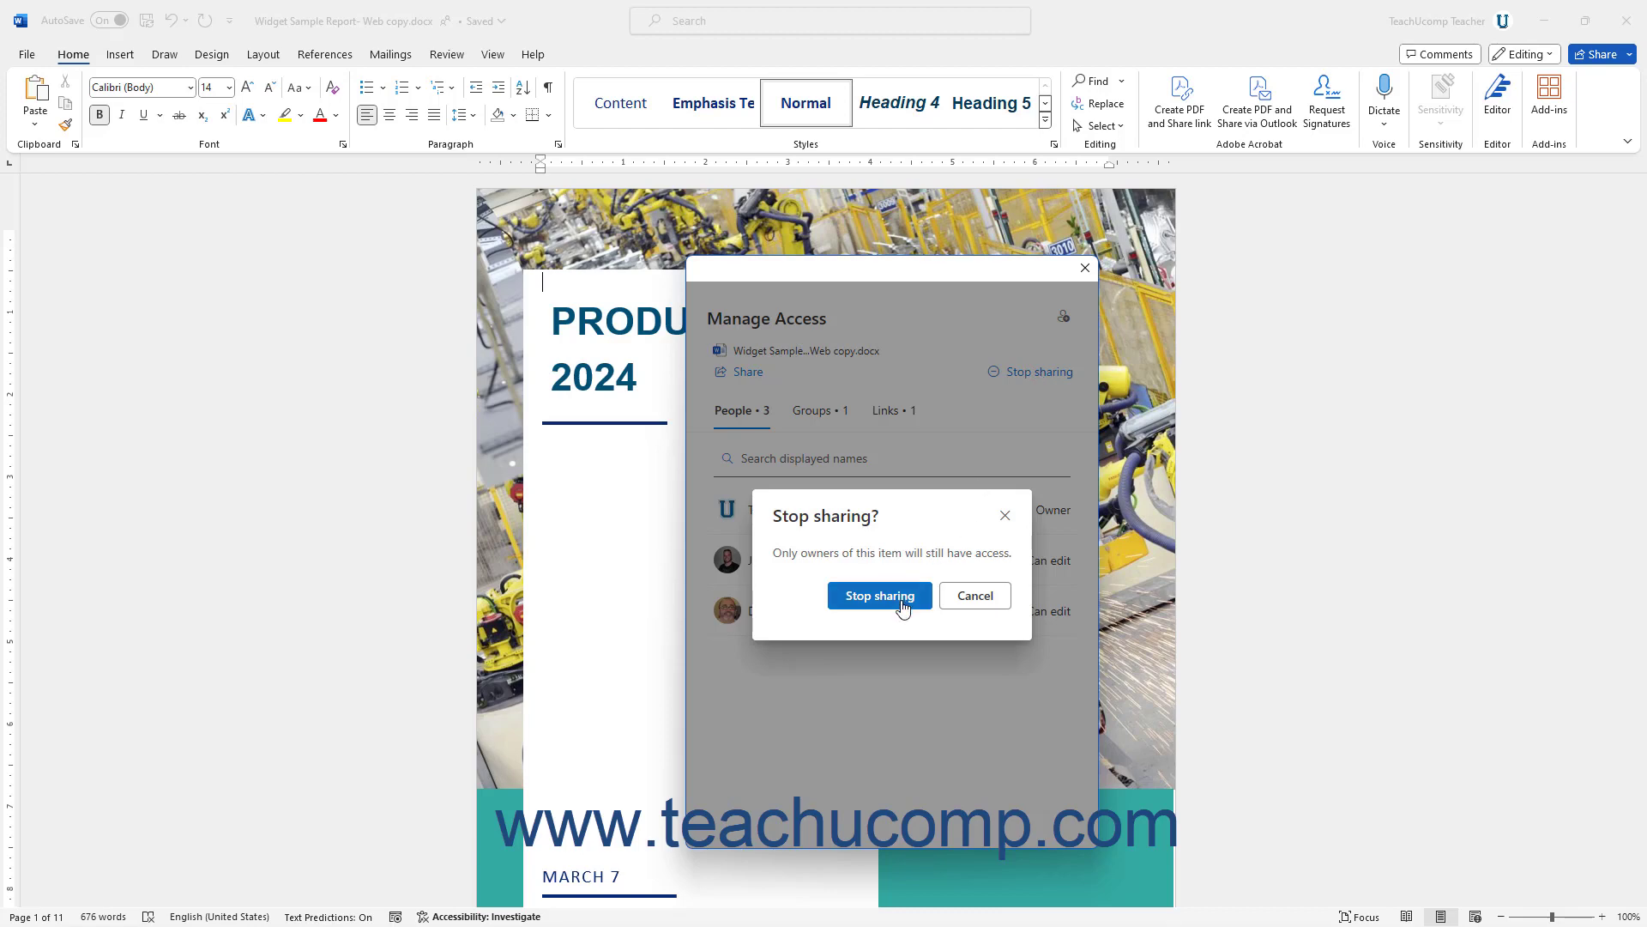
{"action": "left_click", "coordinate": [975, 596]}
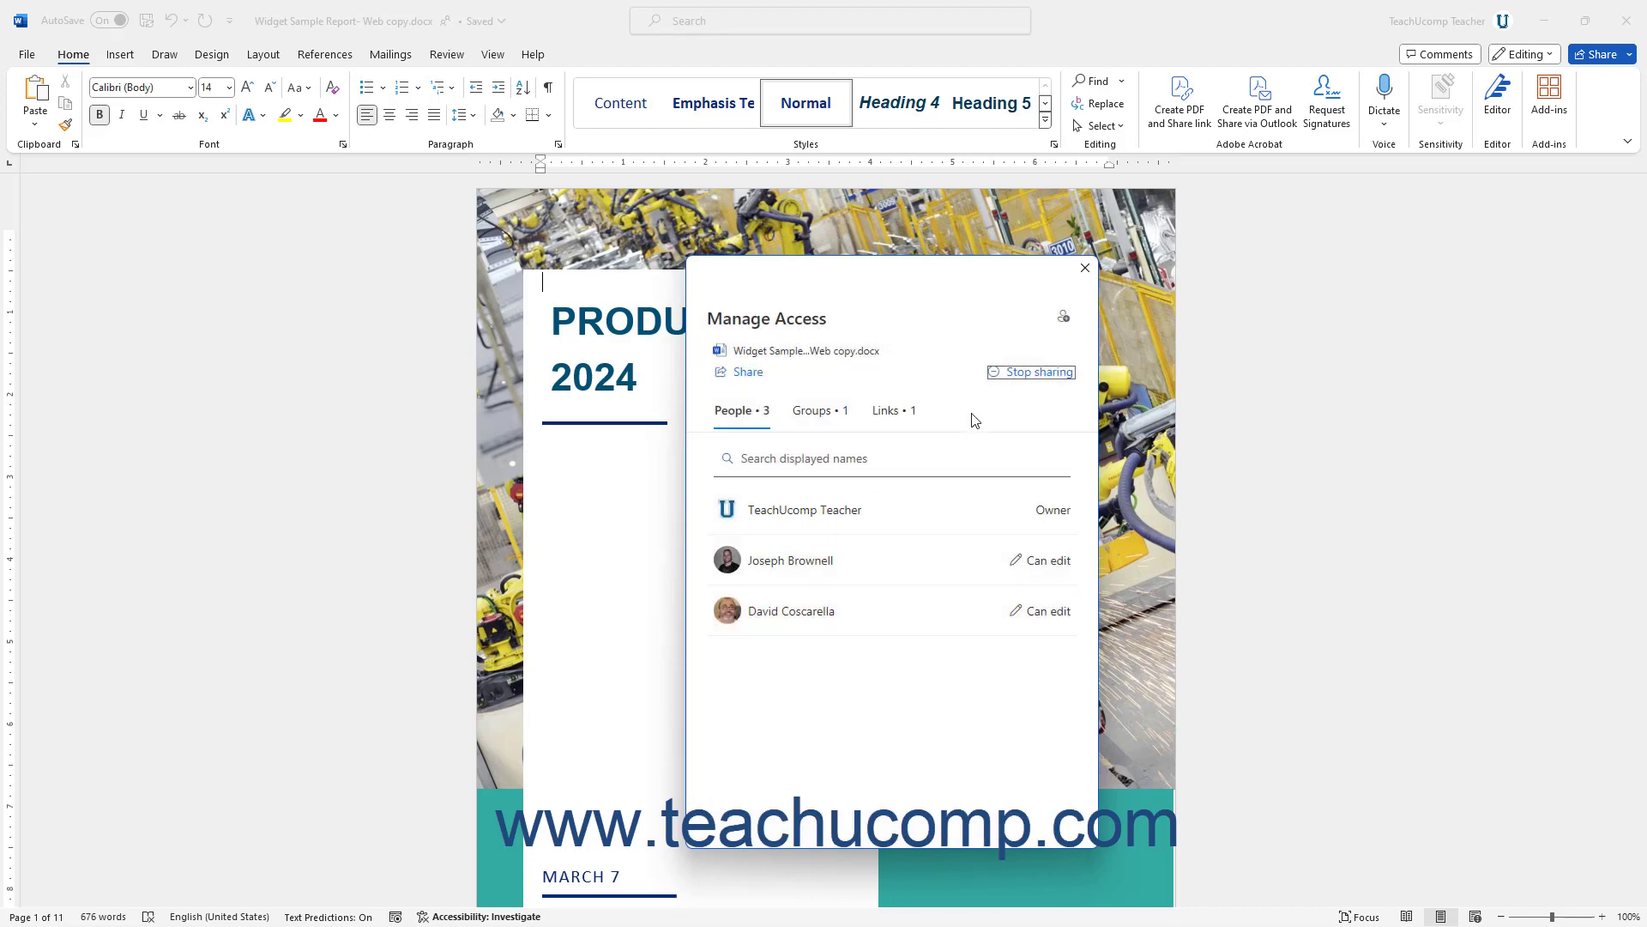
Return to the invite dialog and show the Manage Access overview of the report.
{"action": "left_click", "coordinate": [748, 372]}
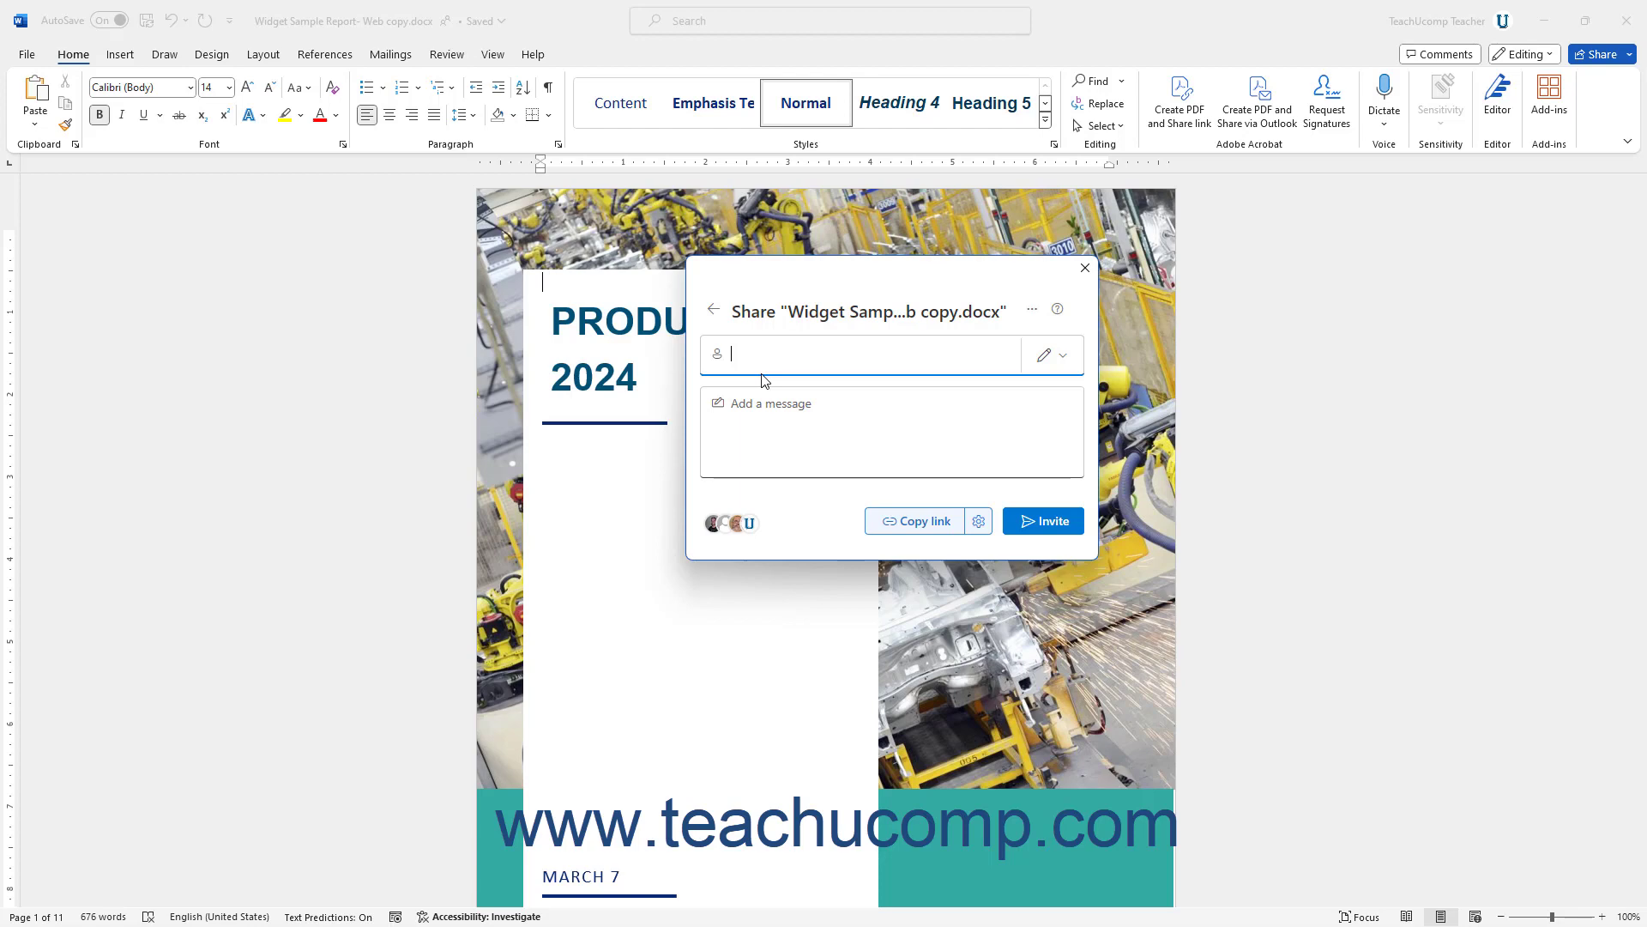
{"action": "left_click", "coordinate": [715, 310]}
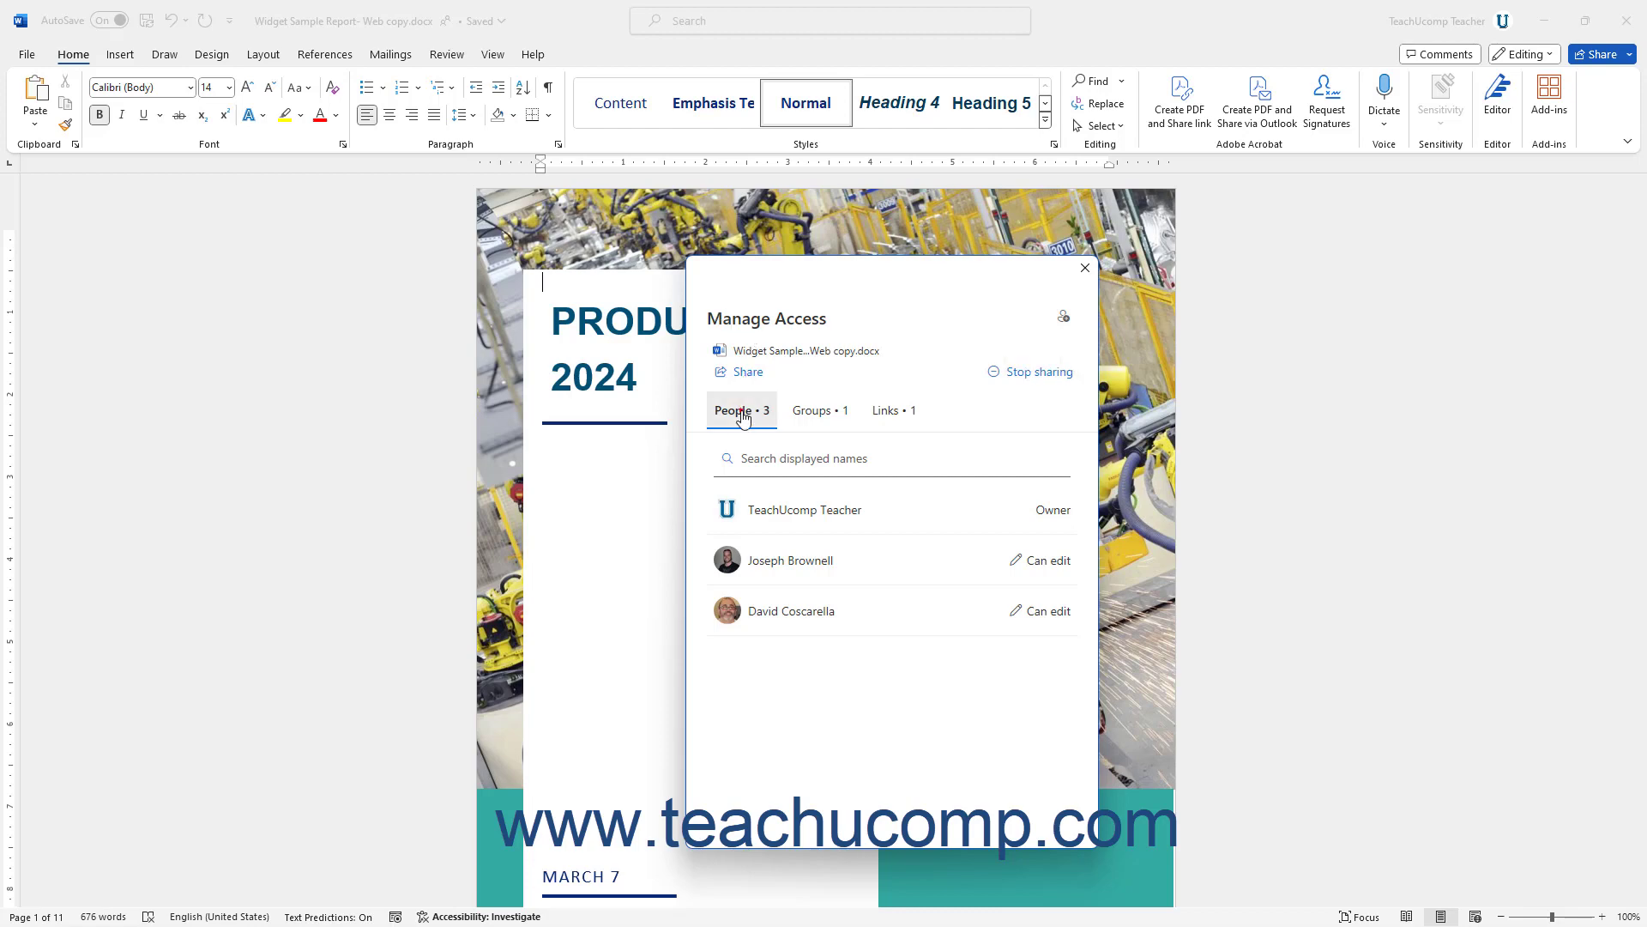
On the Links tab delete the company-wide sharing link and confirm its removal.
{"action": "left_click", "coordinate": [806, 422]}
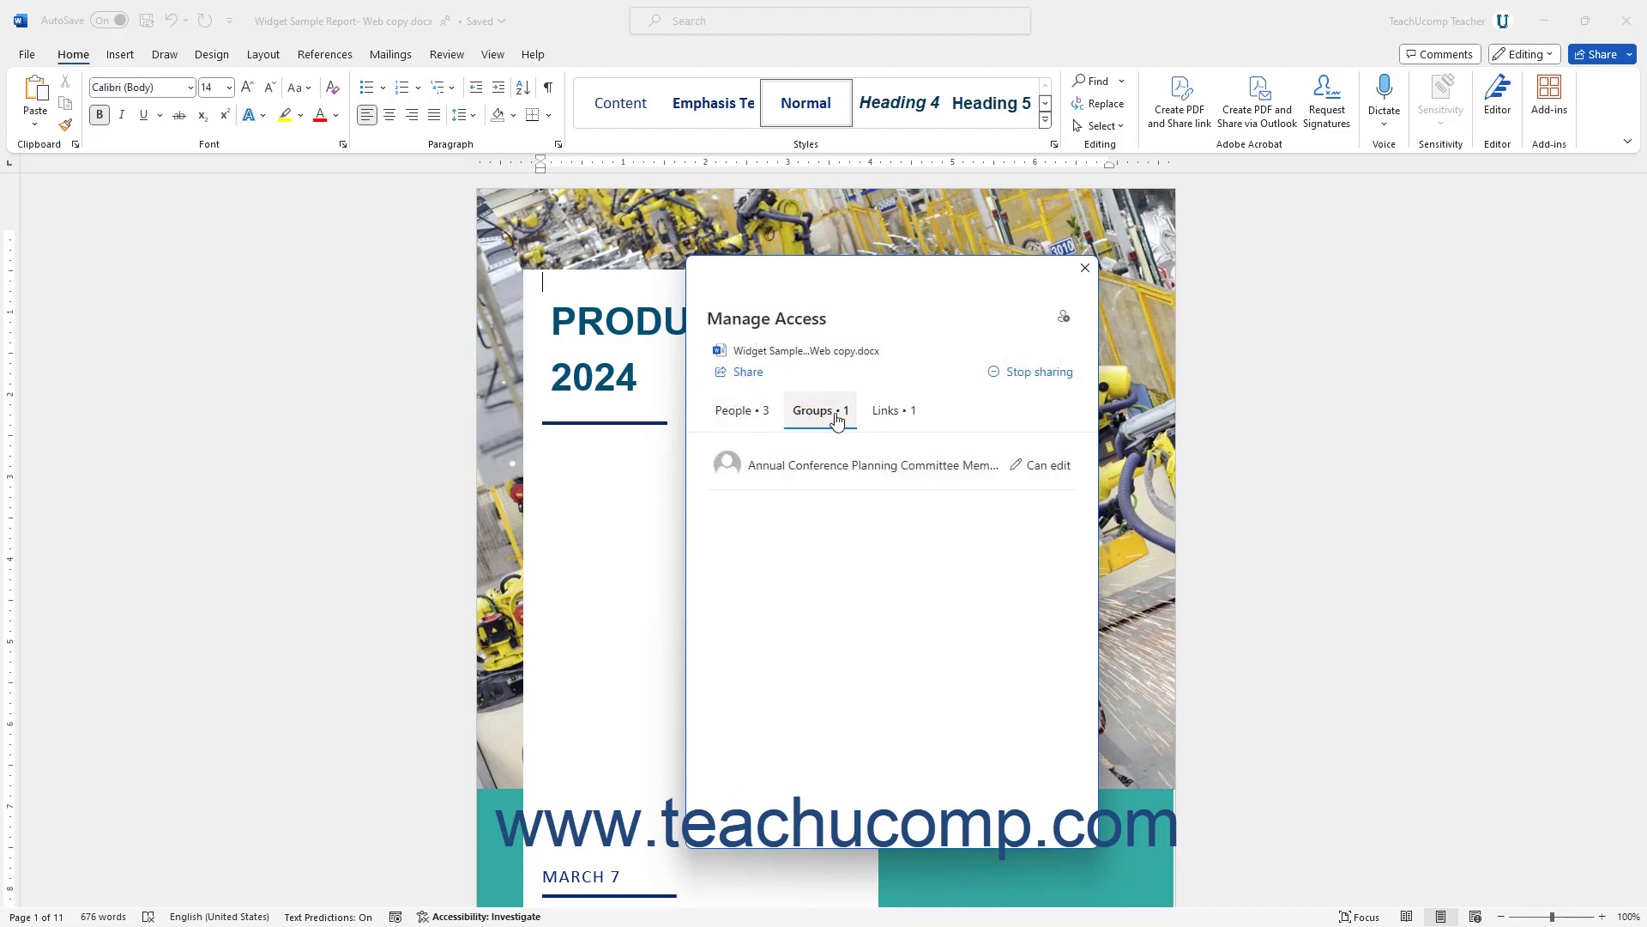
{"action": "left_click", "coordinate": [886, 415]}
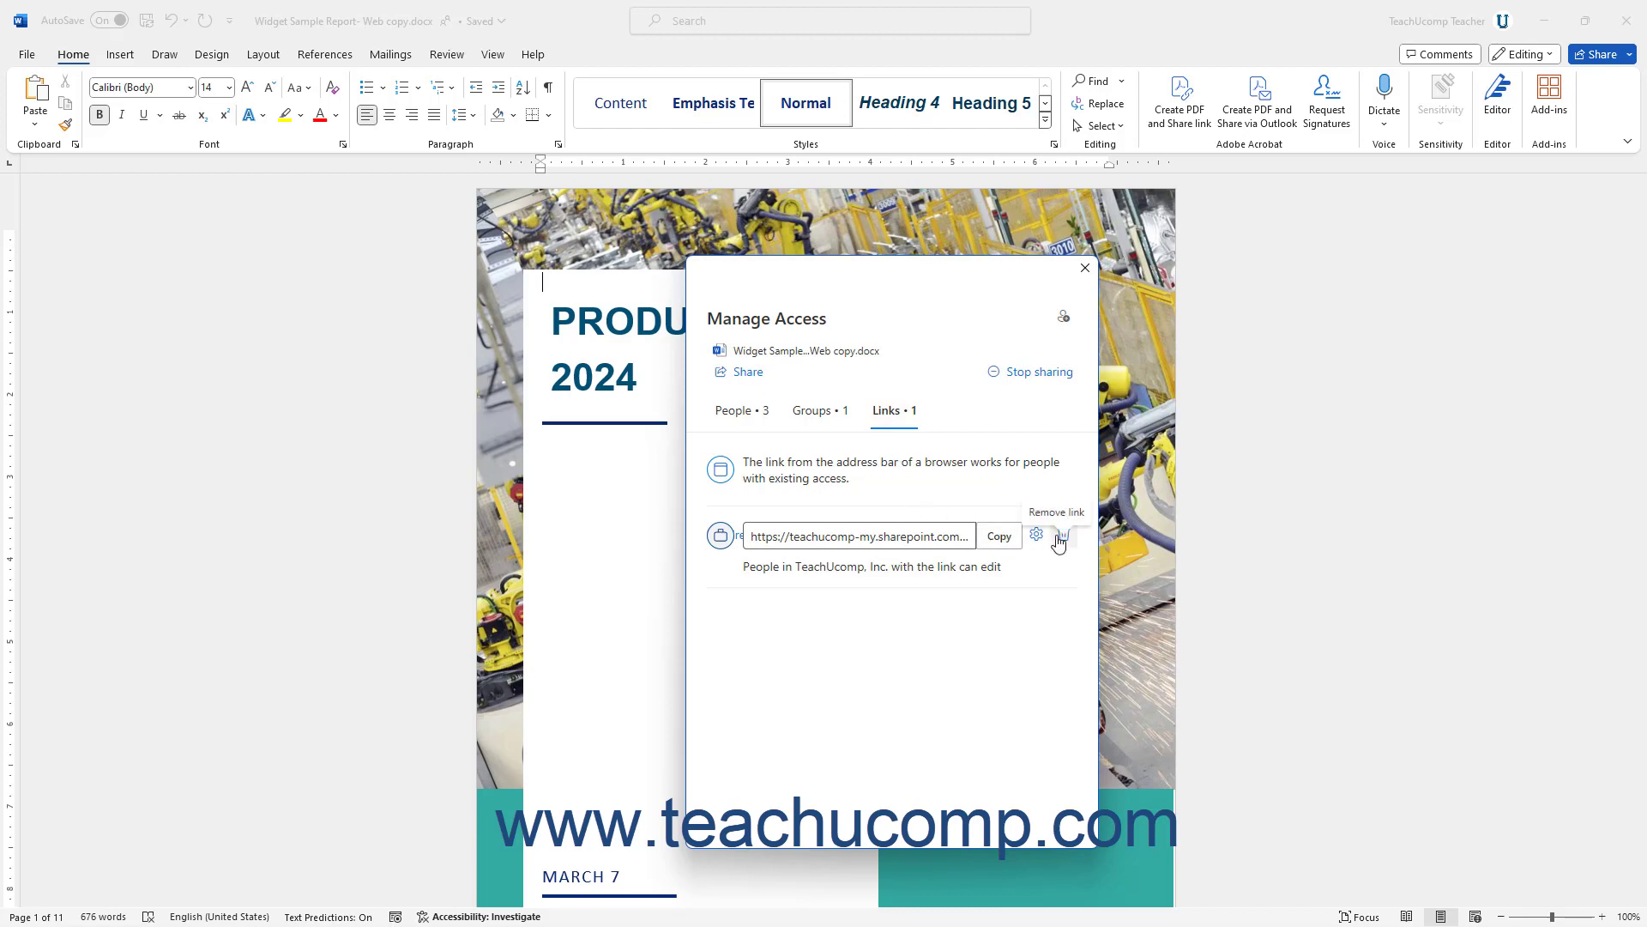
{"action": "left_click", "coordinate": [1059, 539]}
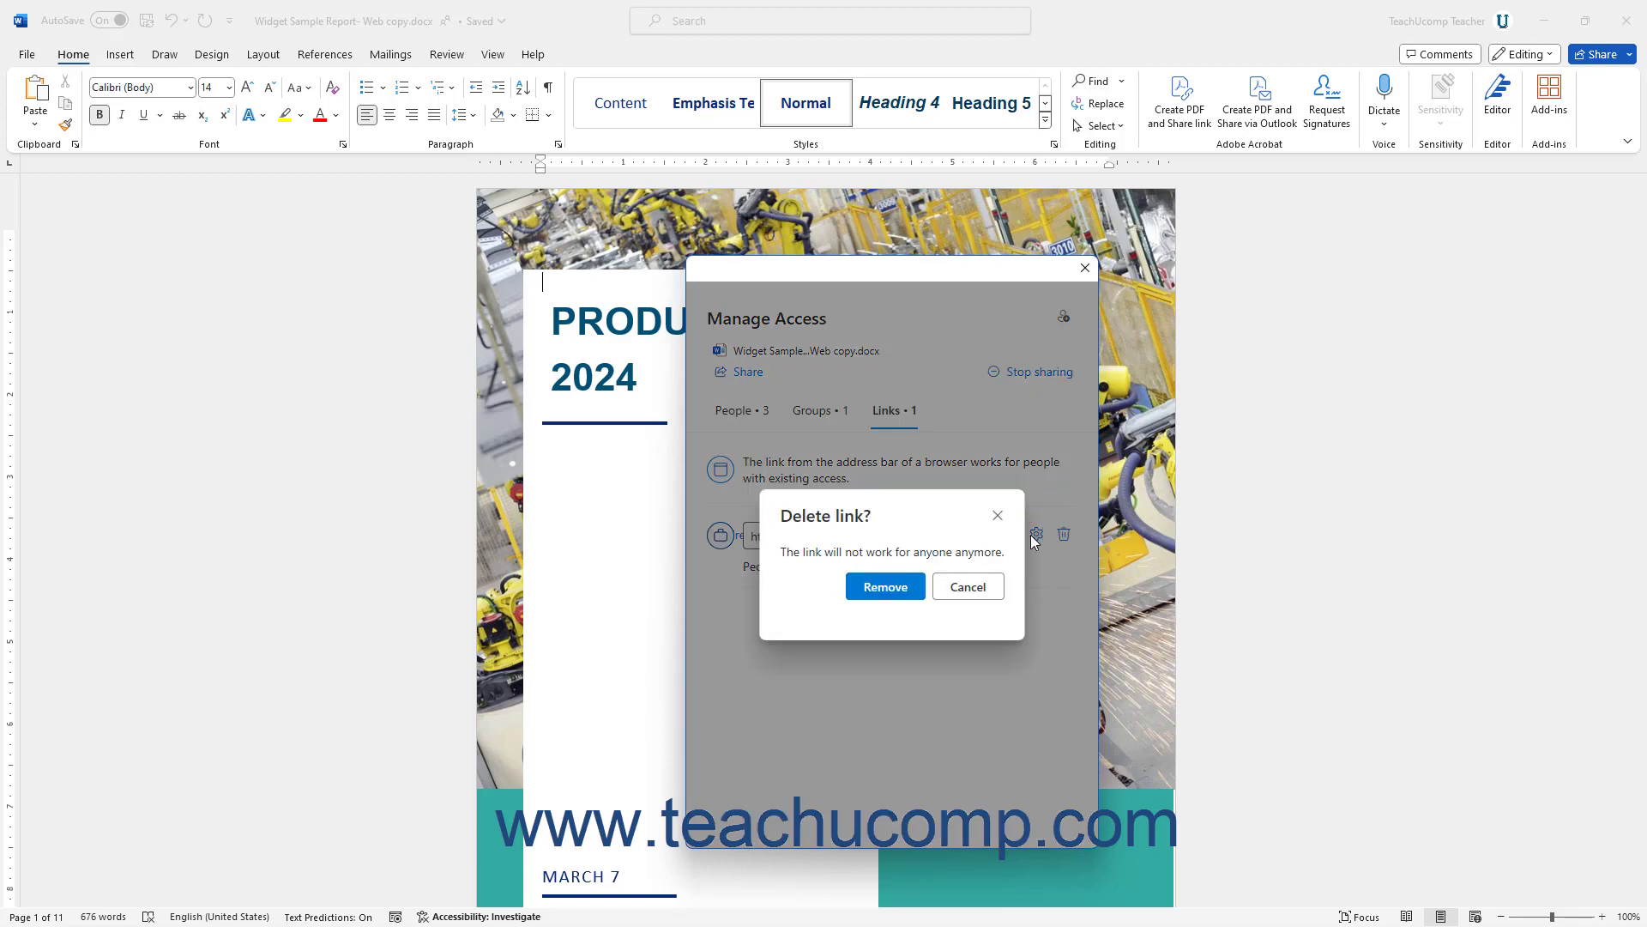
{"action": "left_click", "coordinate": [915, 591]}
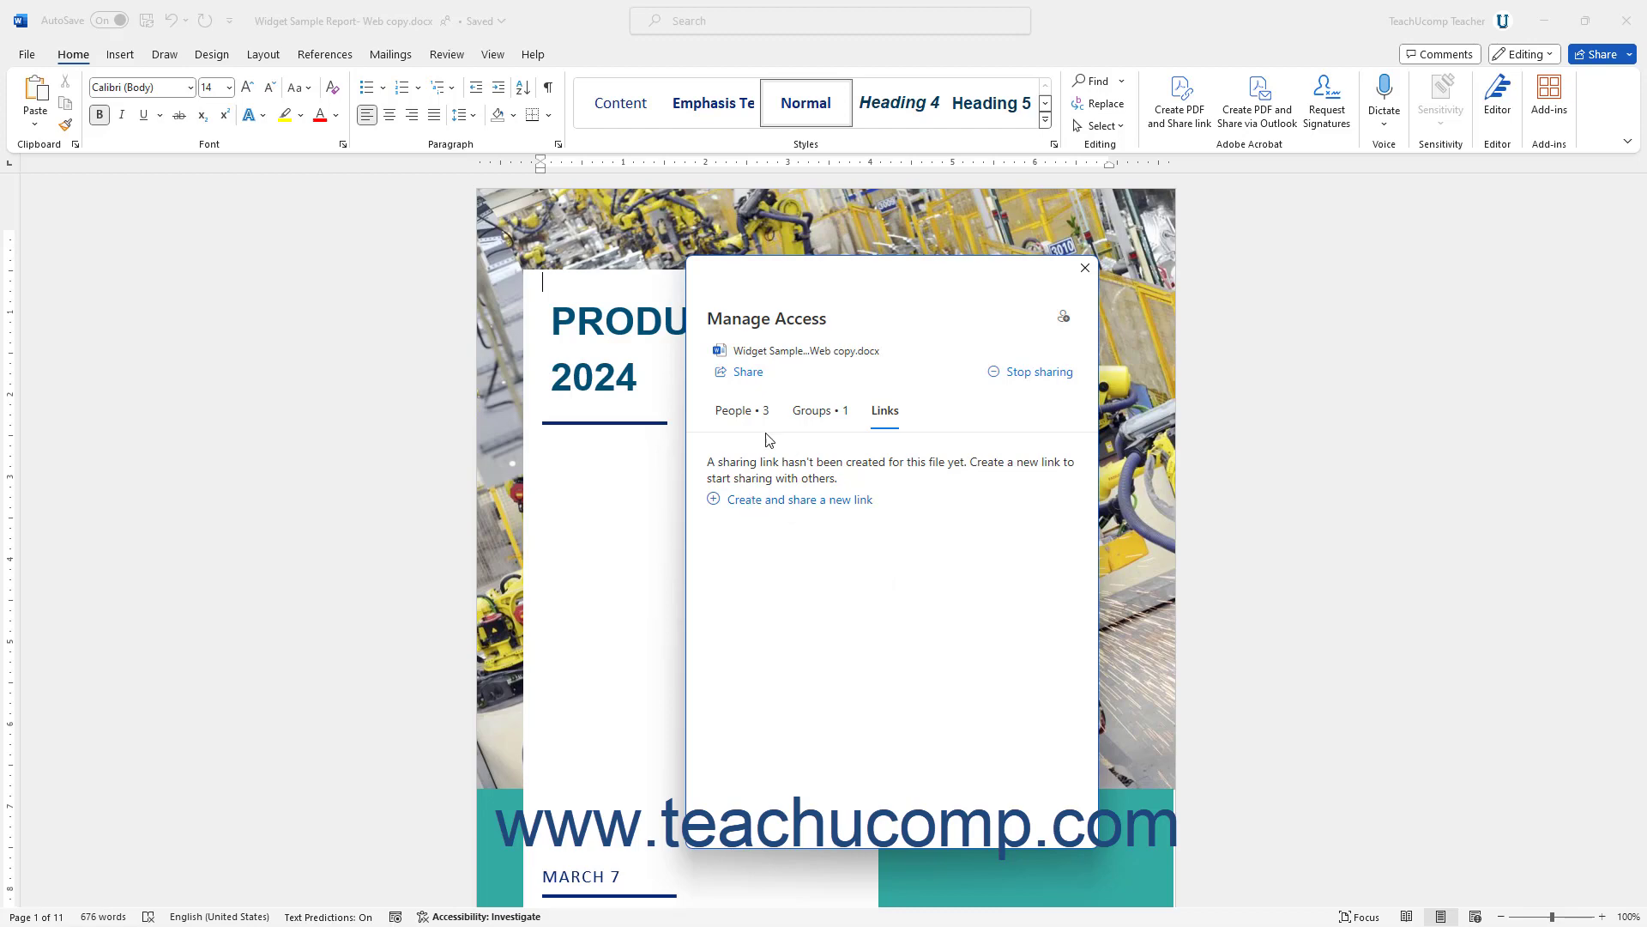
Review the Groups tab, then return to the People tab listing three people with access.
{"action": "left_click", "coordinate": [747, 414]}
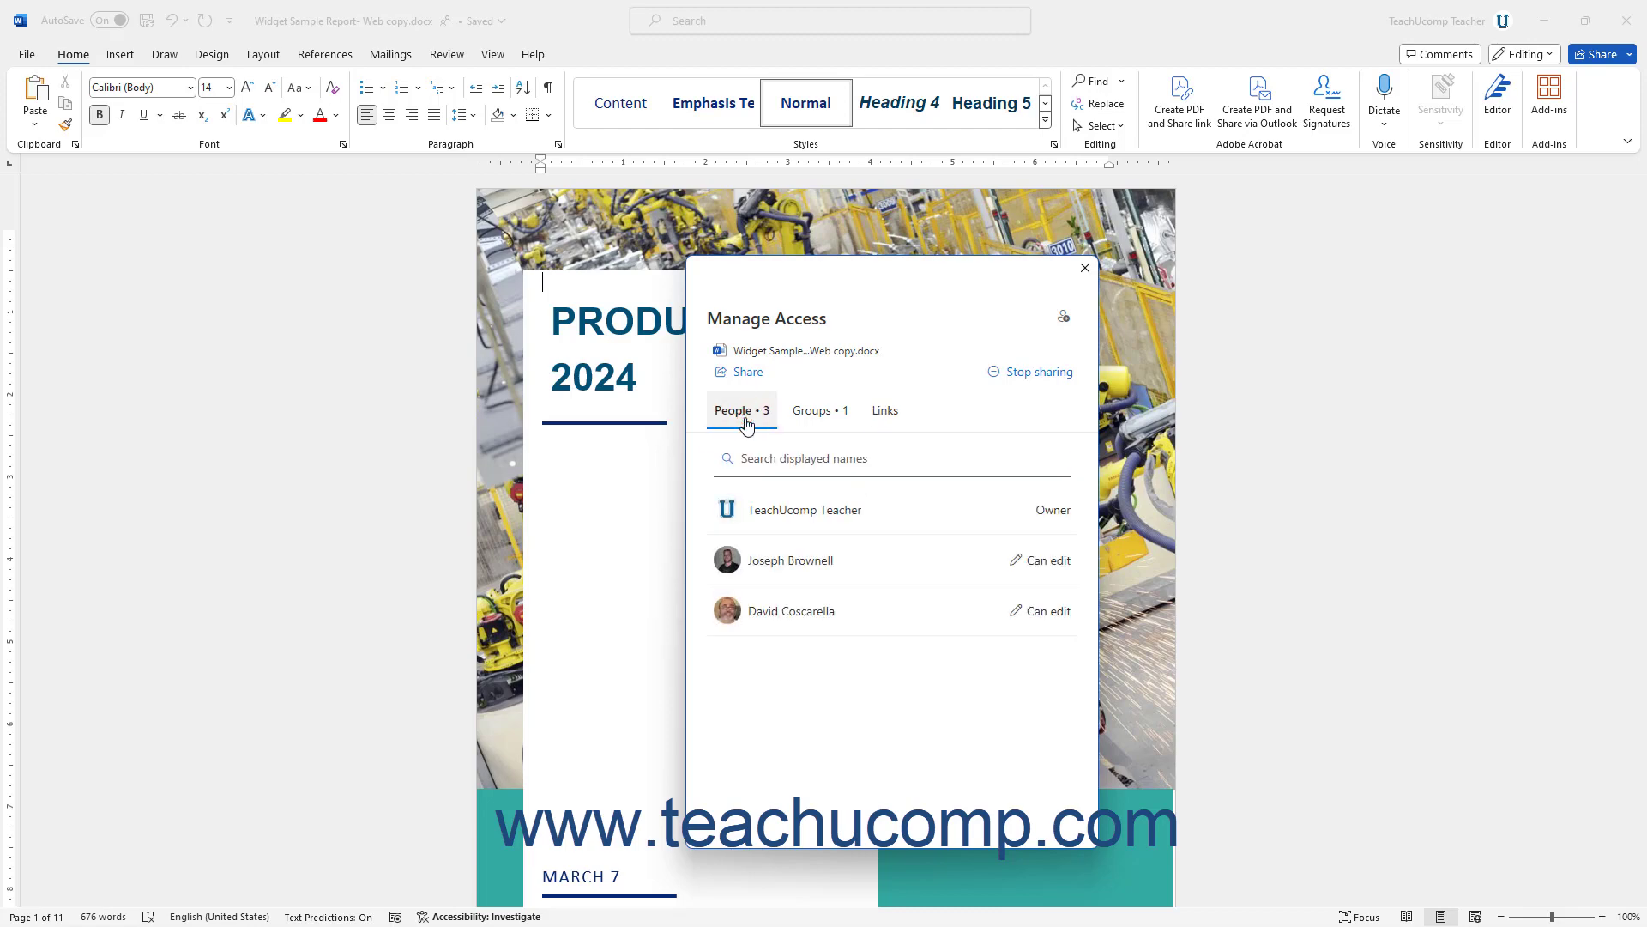
{"action": "left_click", "coordinate": [814, 412]}
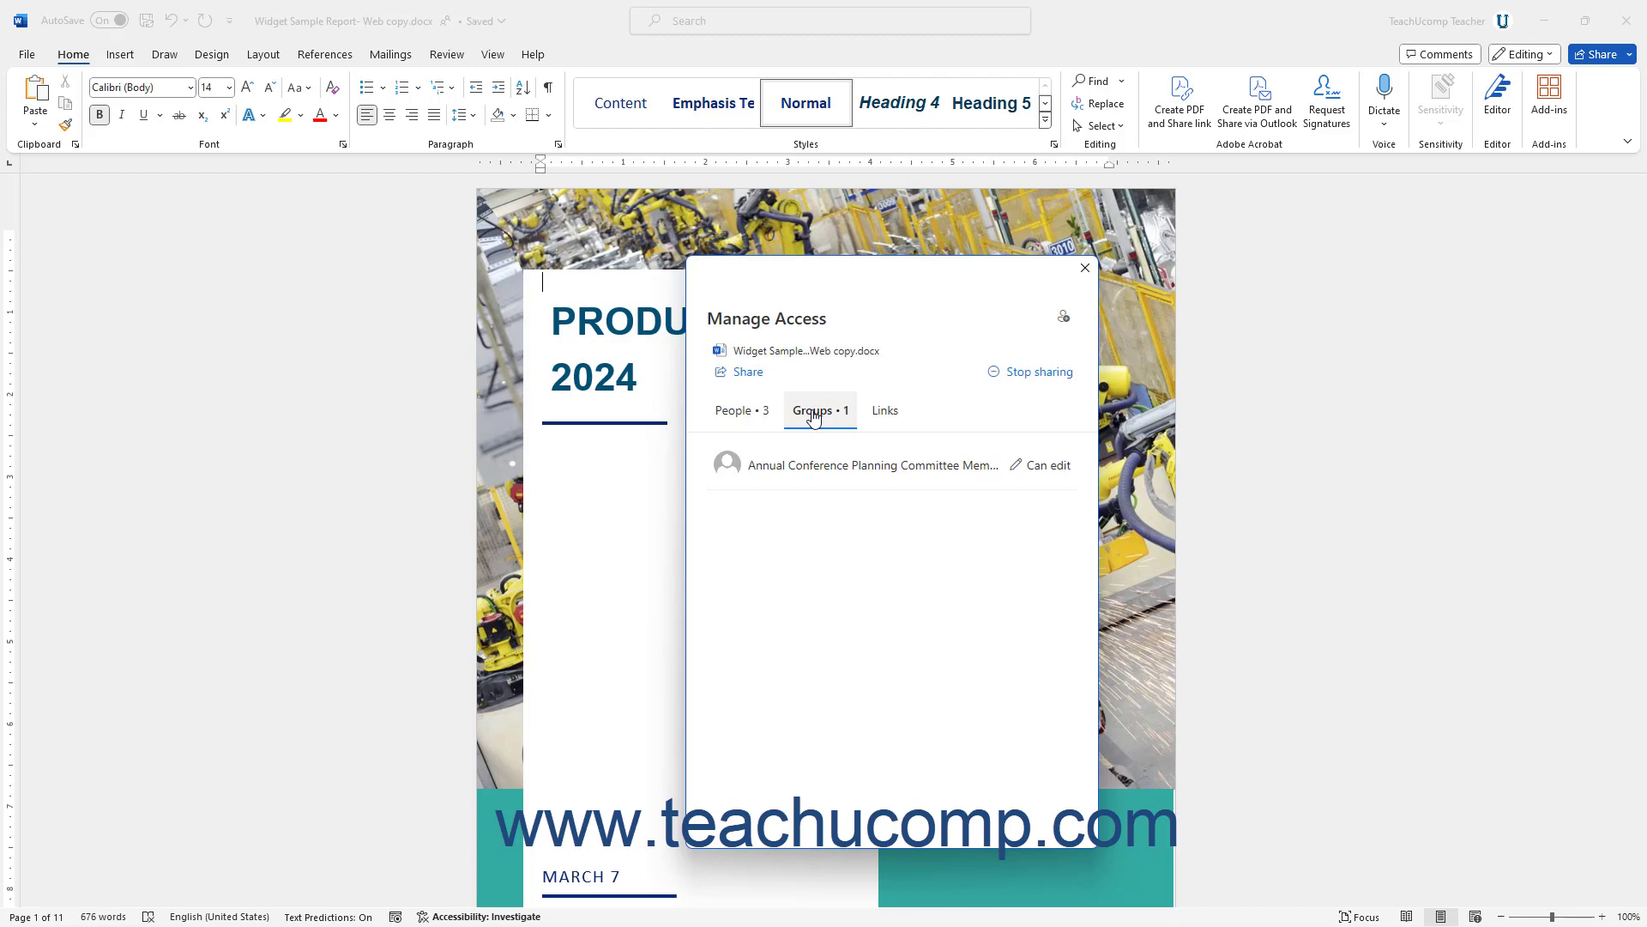
{"action": "left_click", "coordinate": [744, 412]}
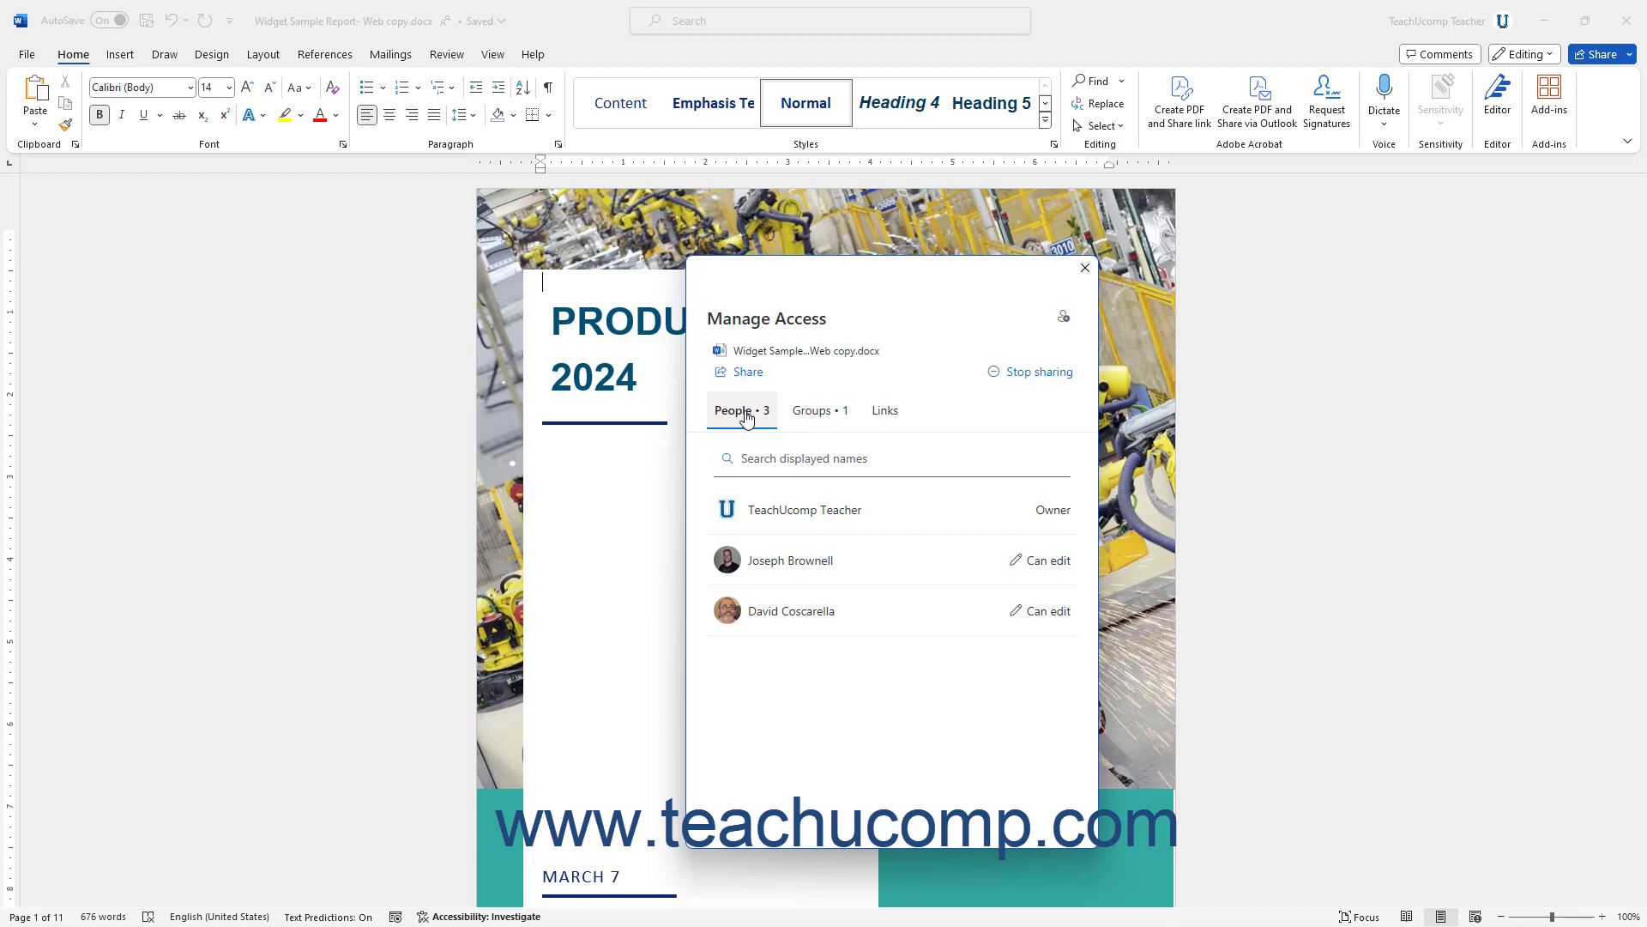
Expand one co-author's direct access and briefly set the permission to suggesting changes.
{"action": "left_click", "coordinate": [820, 611]}
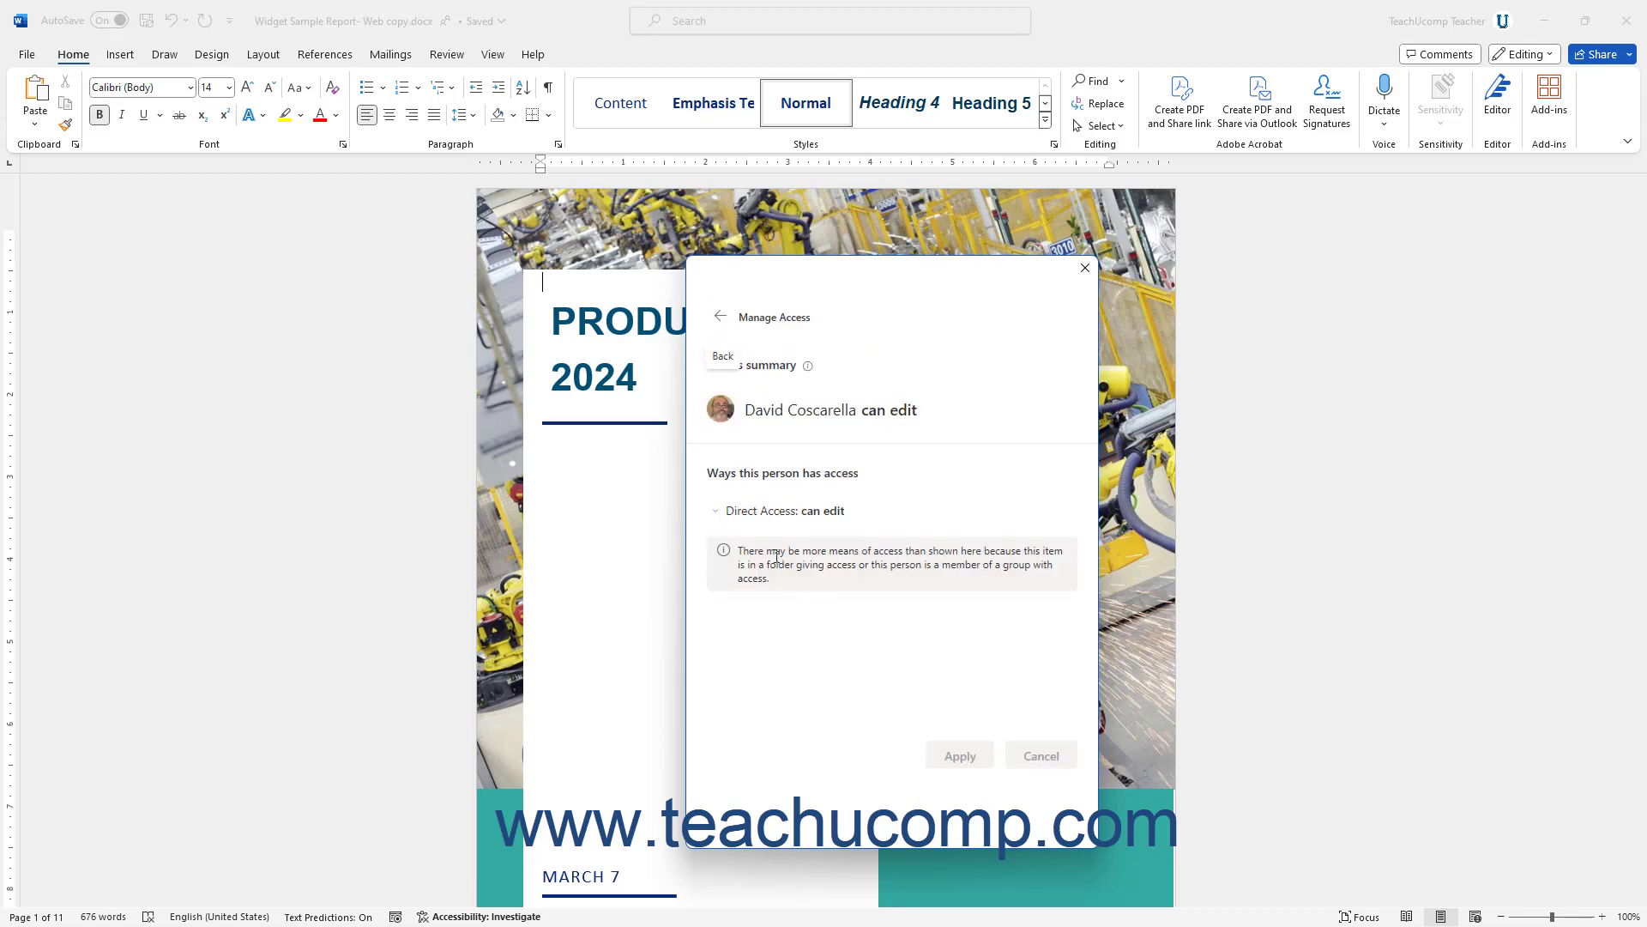
{"action": "left_click", "coordinate": [722, 521]}
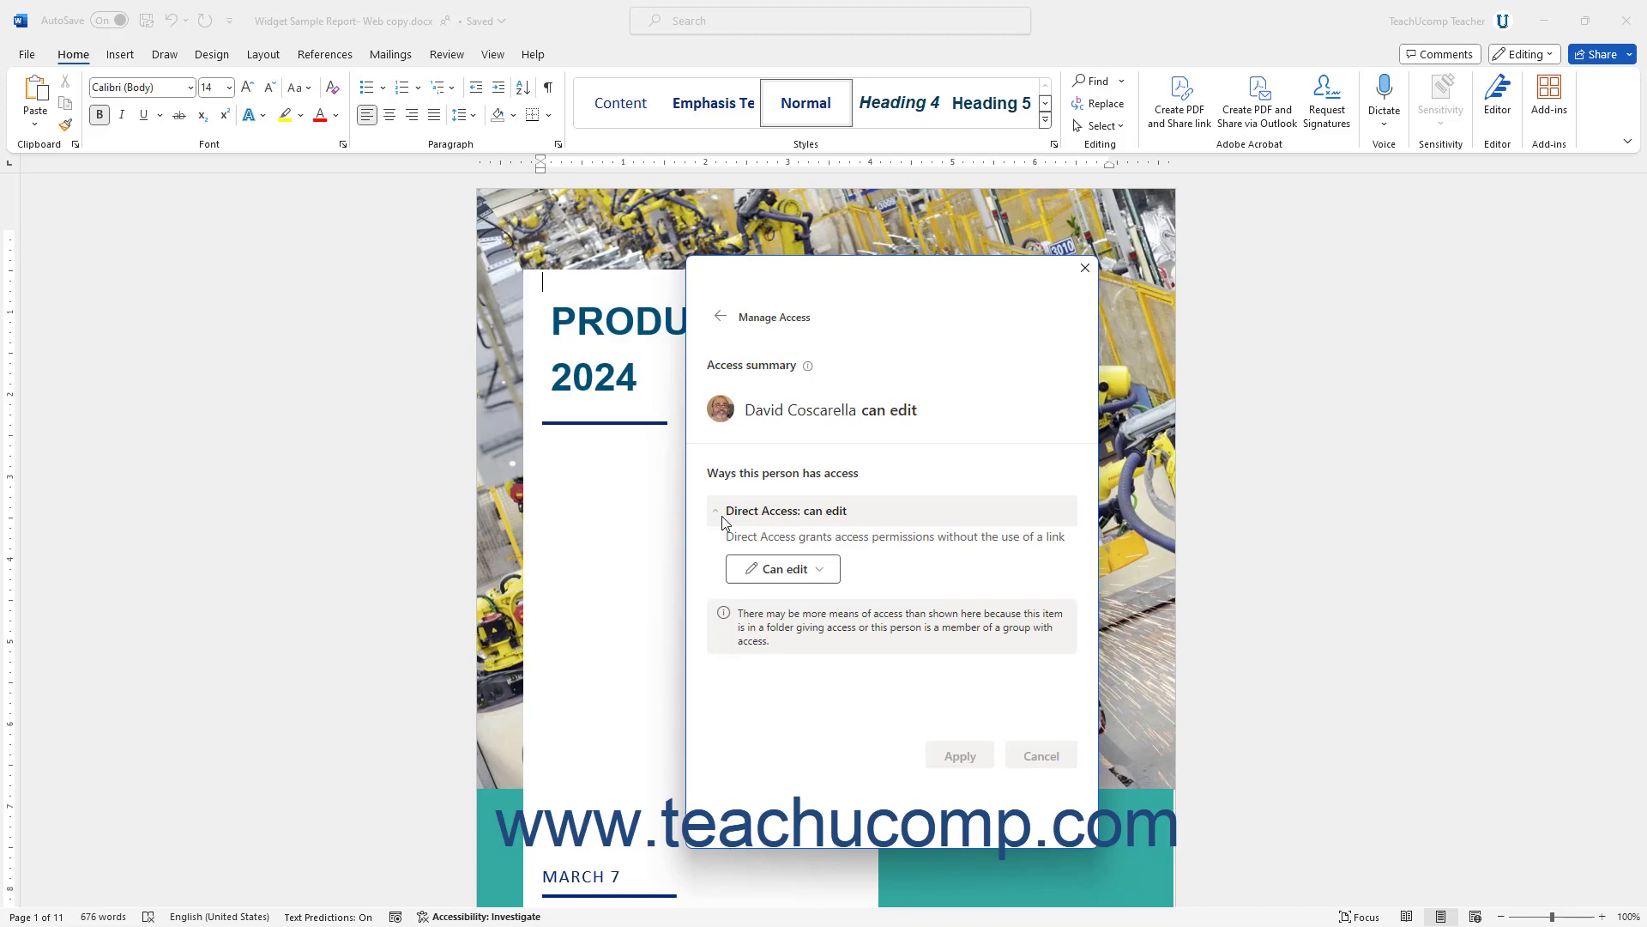
{"action": "left_click", "coordinate": [784, 570]}
{"action": "left_click", "coordinate": [824, 651]}
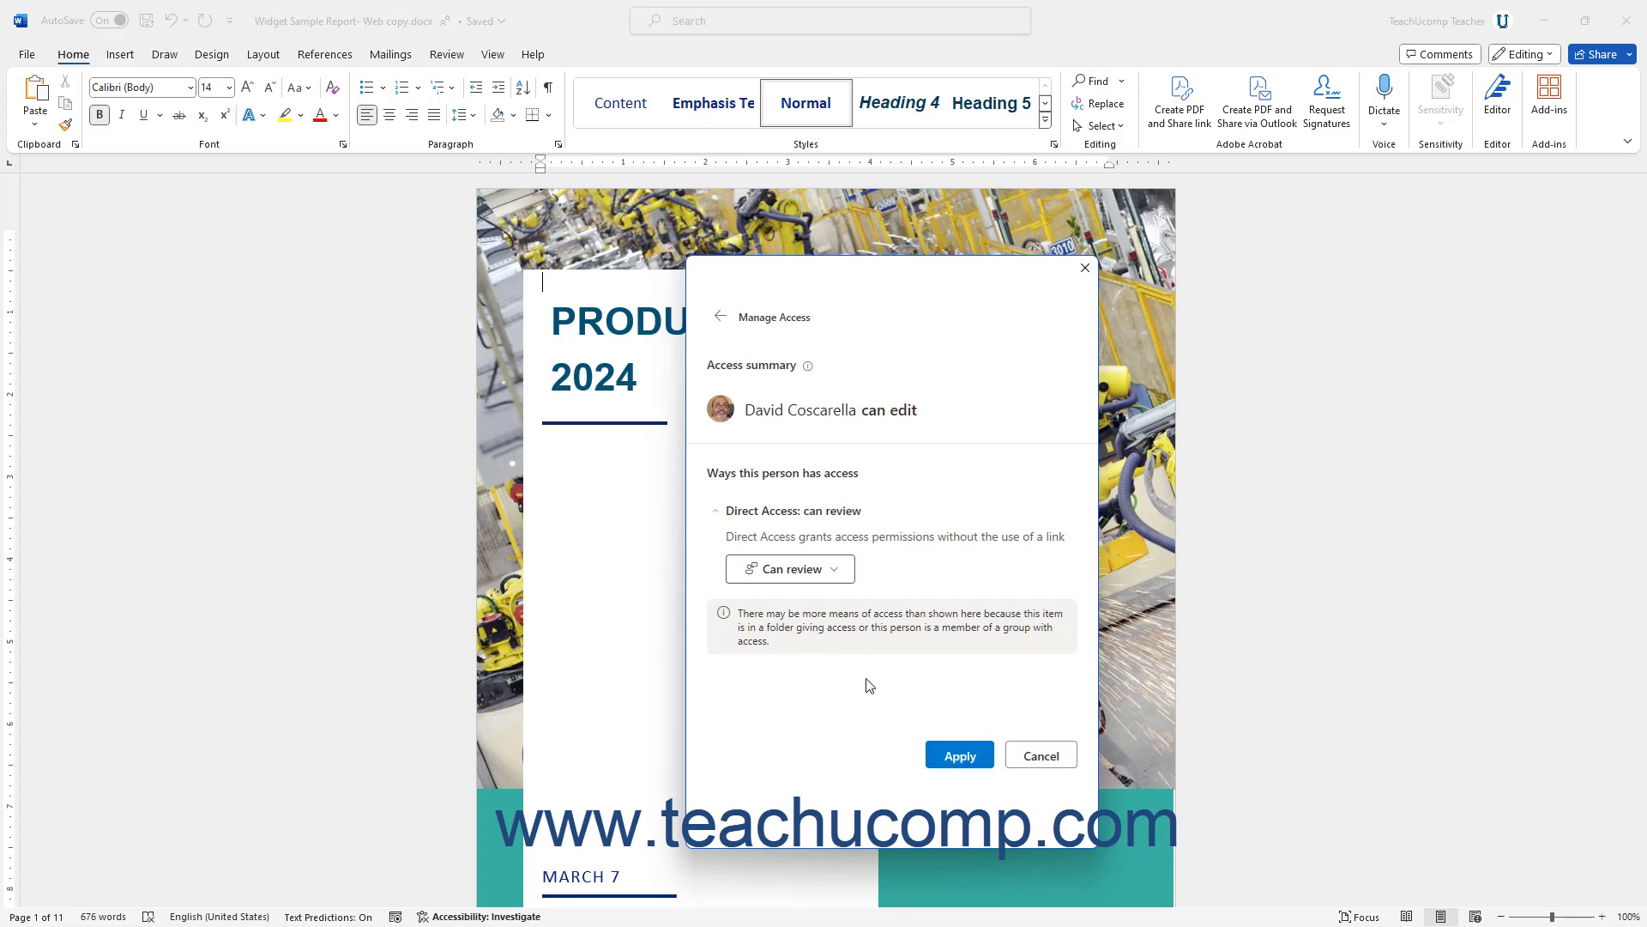
Choose Remove direct access for that co-author and confirm the removal.
{"action": "left_click", "coordinate": [835, 570]}
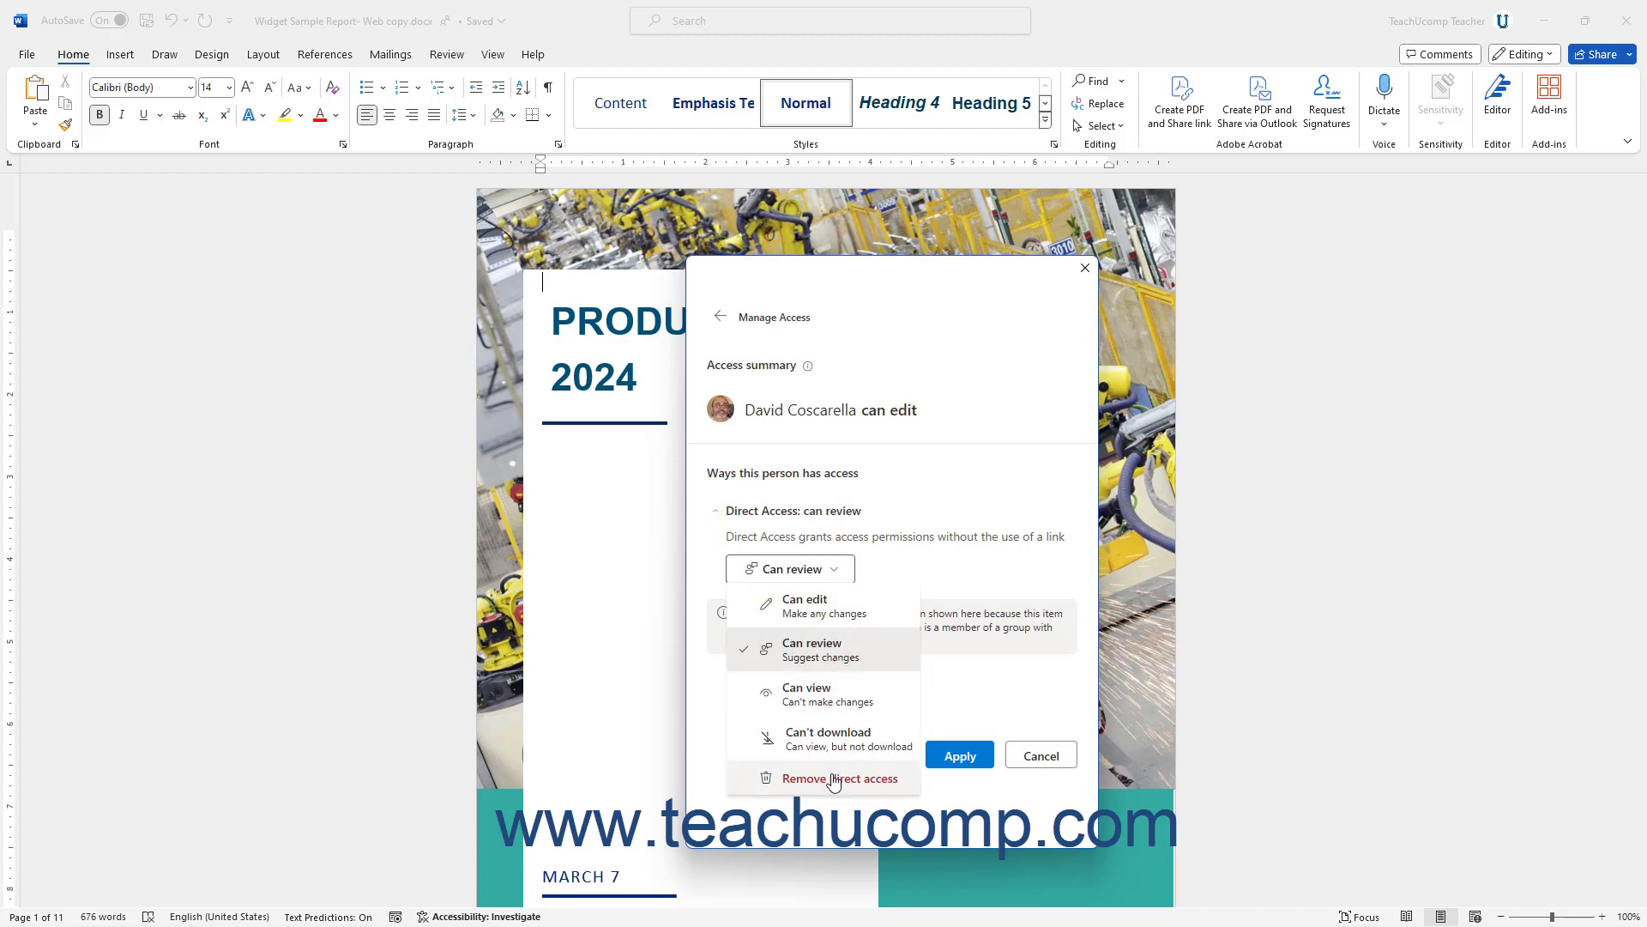
{"action": "left_click", "coordinate": [834, 781]}
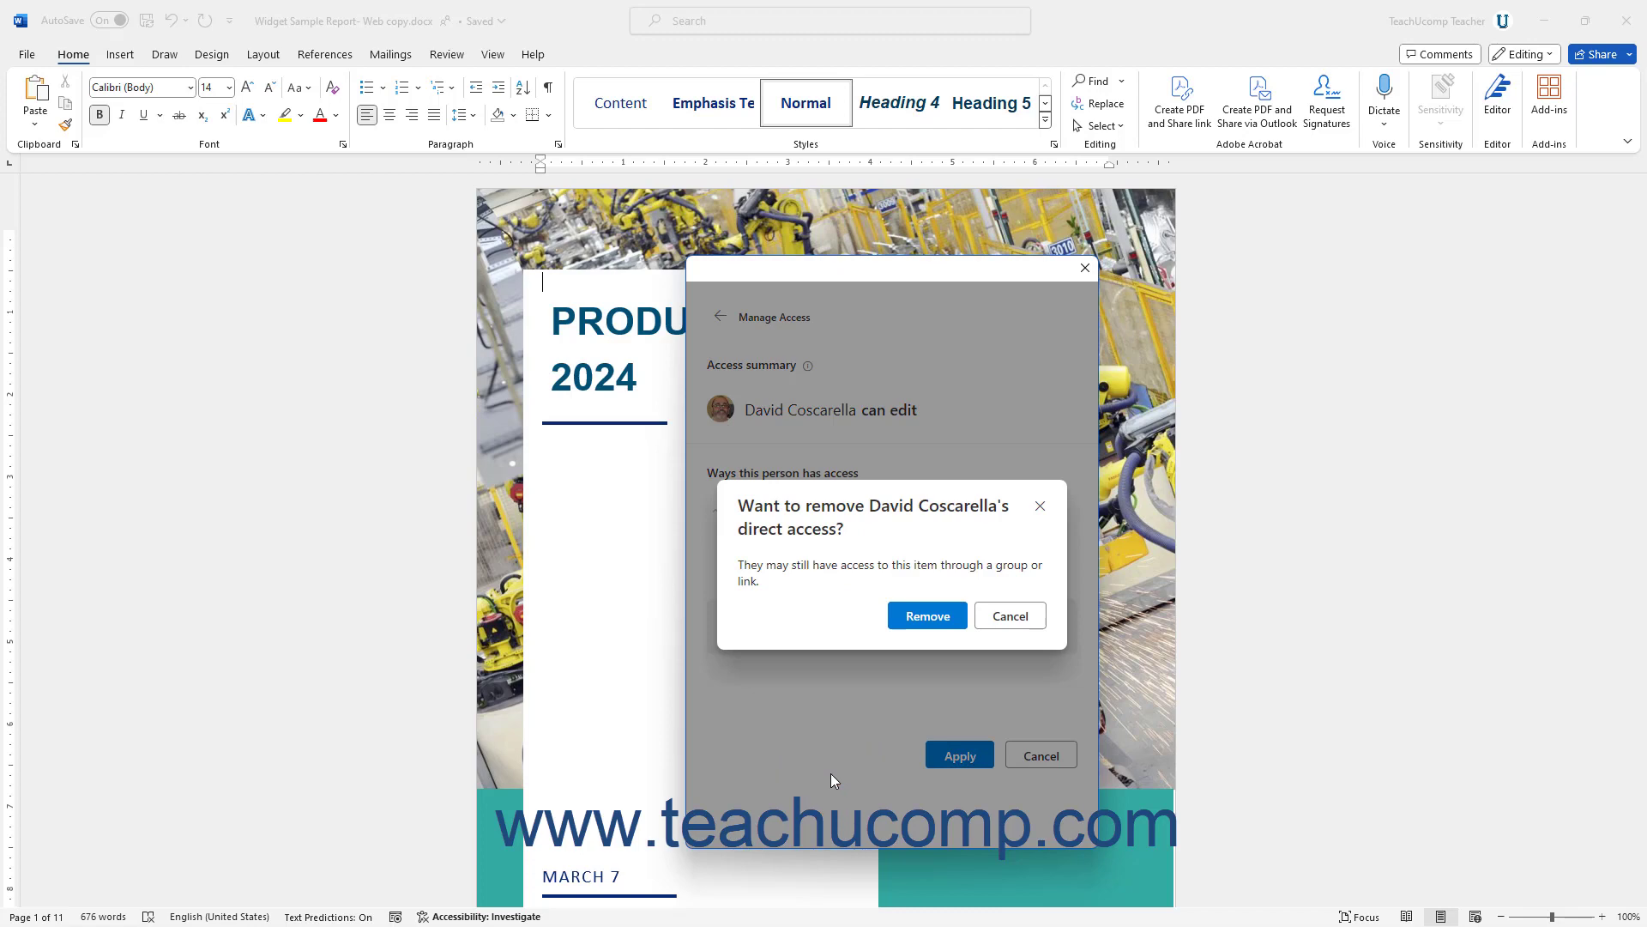
{"action": "left_click", "coordinate": [925, 618]}
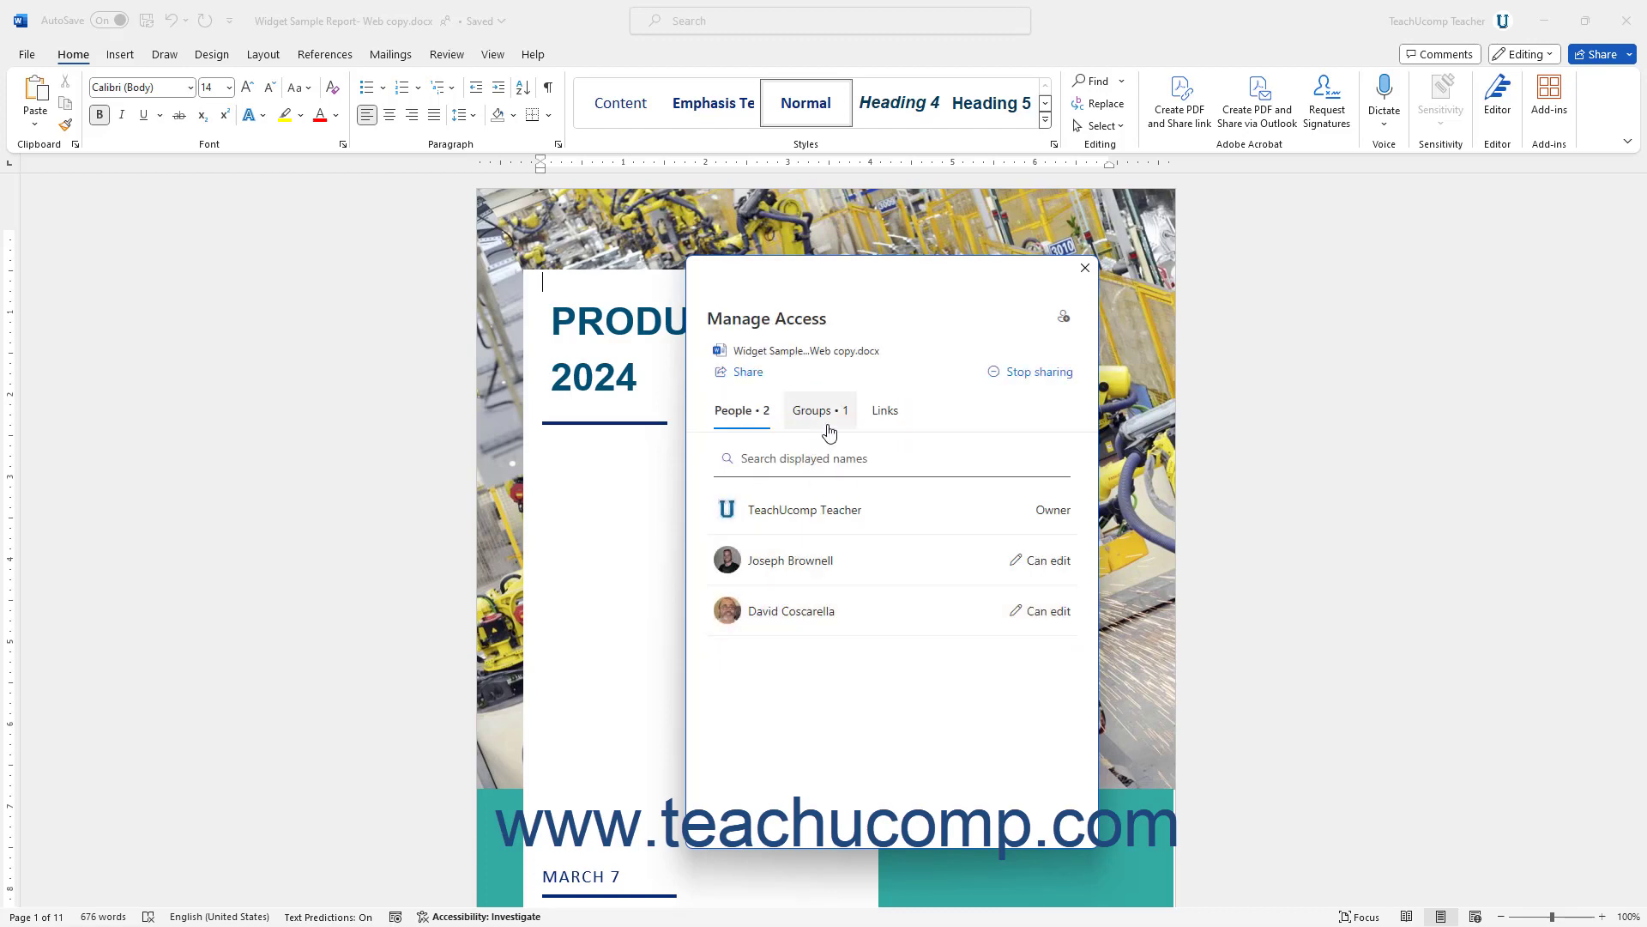
Remove the planning committee group's direct access from the Groups list and confirm the removal.
{"action": "left_click", "coordinate": [820, 410]}
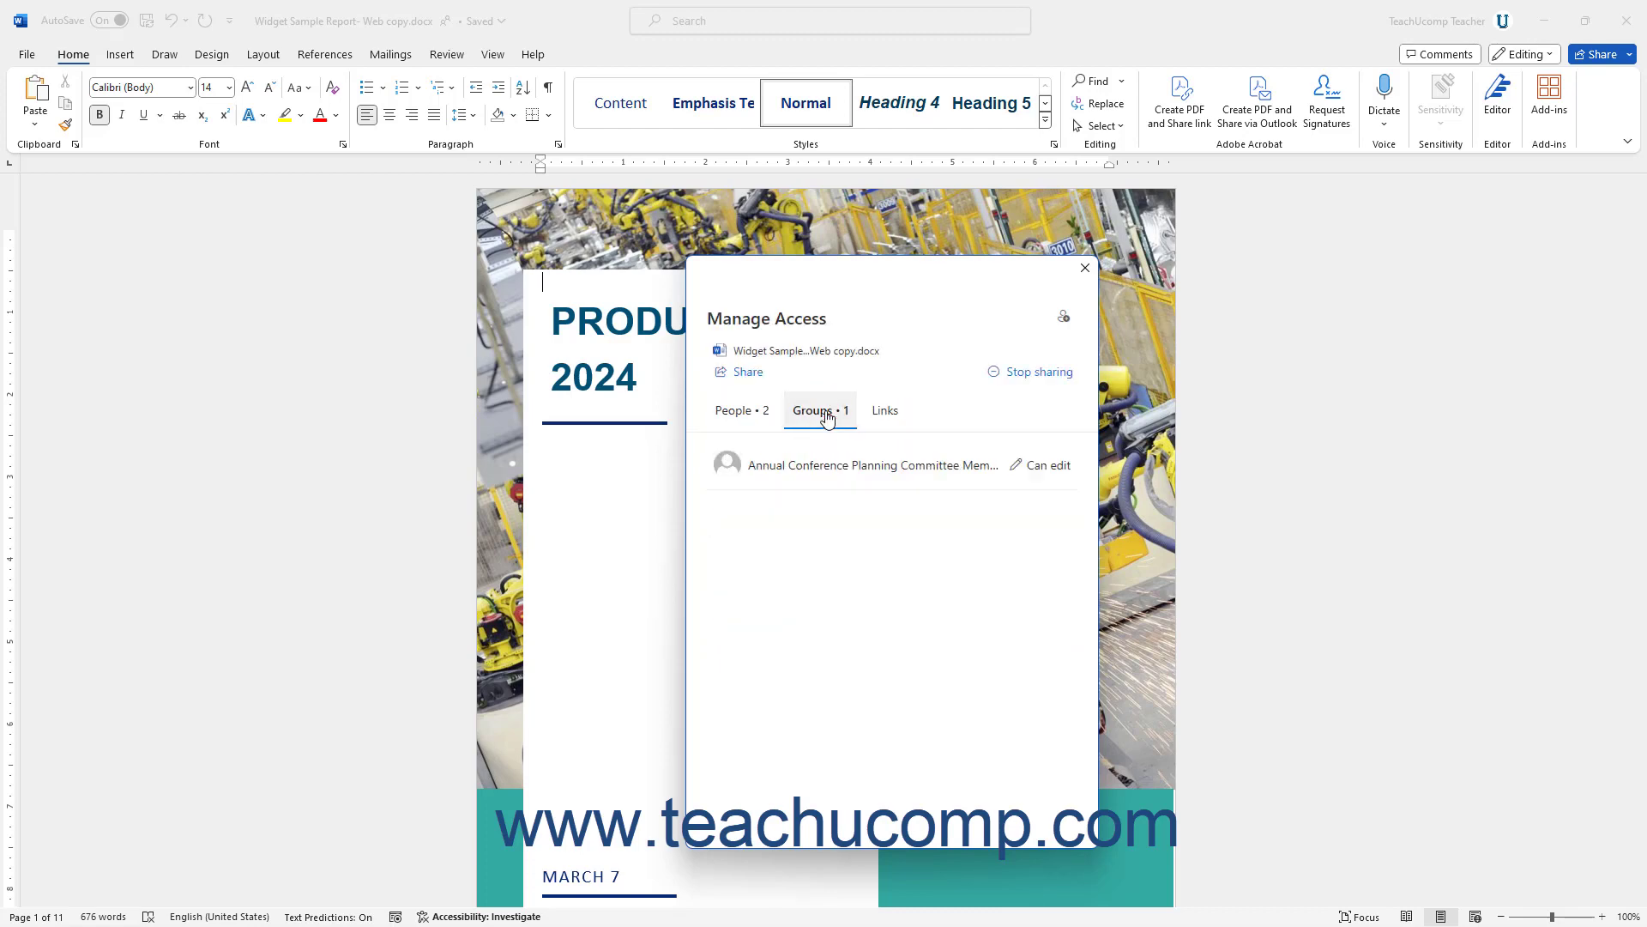
{"action": "left_click", "coordinate": [836, 465]}
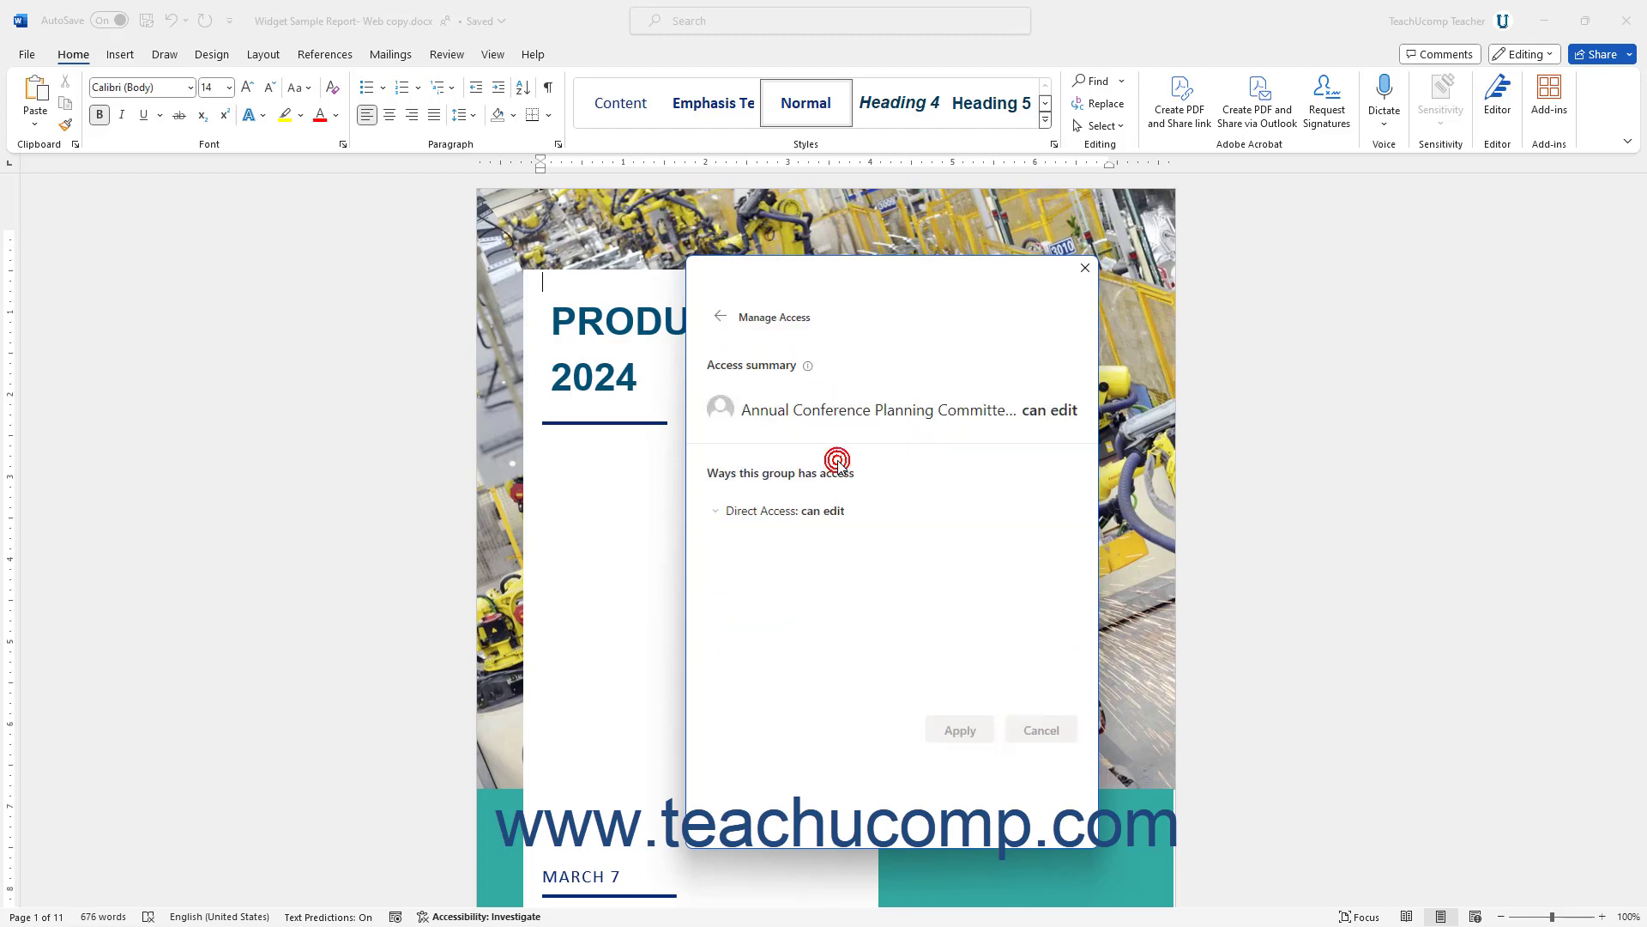
{"action": "left_click", "coordinate": [820, 510]}
{"action": "left_click", "coordinate": [822, 569]}
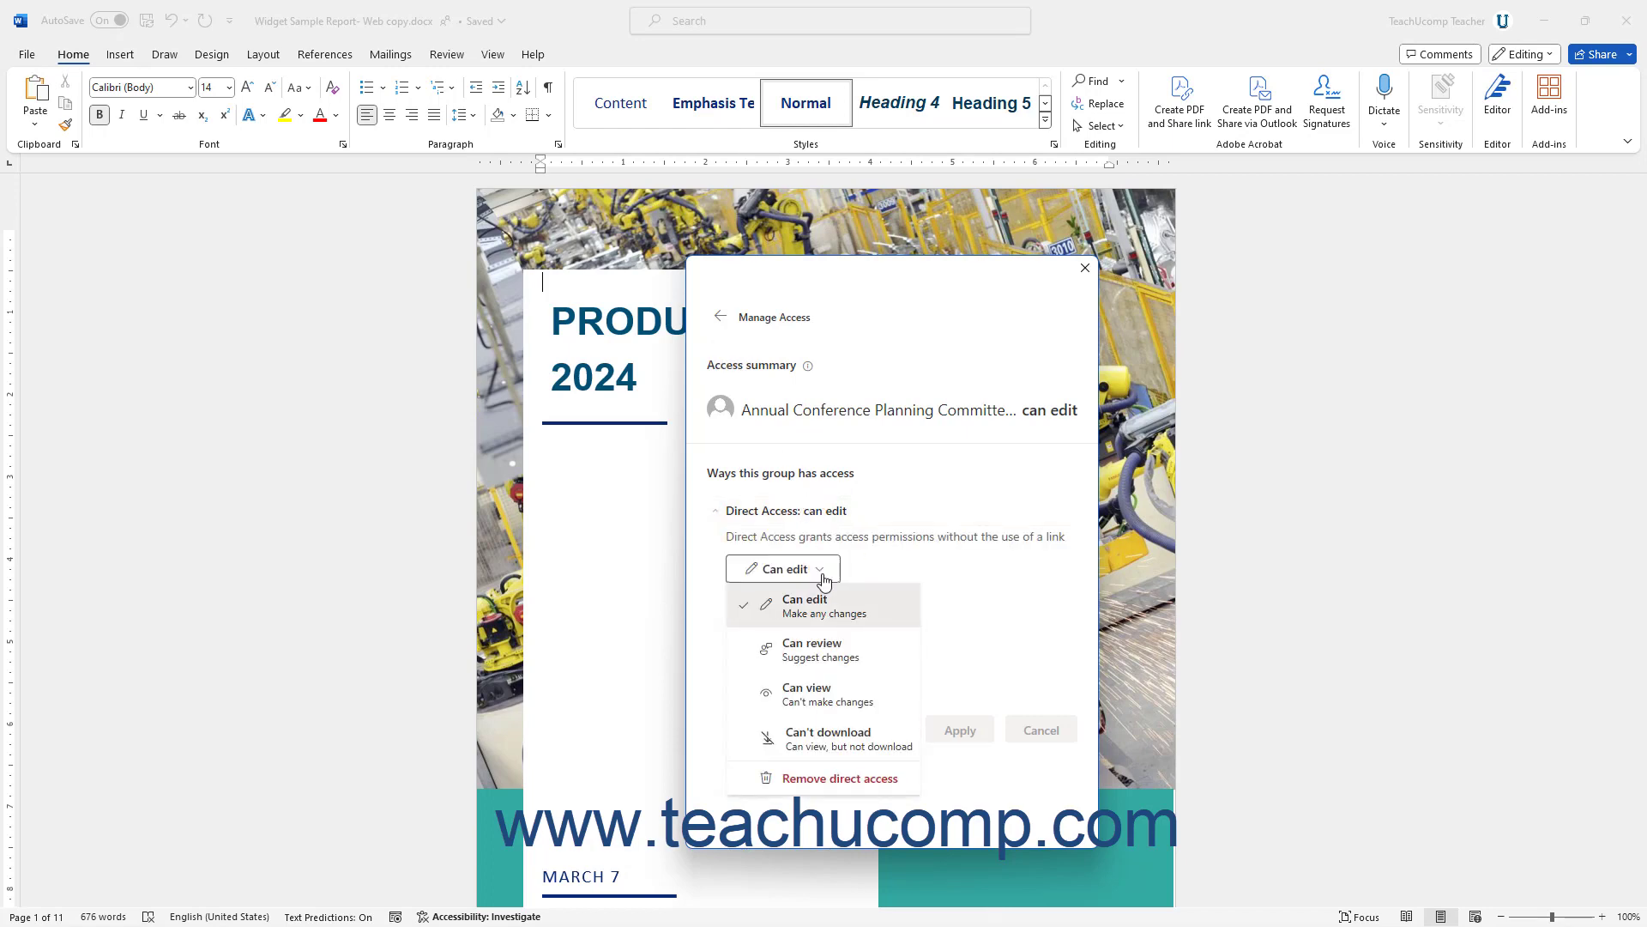
{"action": "left_click", "coordinate": [824, 778]}
{"action": "left_click", "coordinate": [919, 628]}
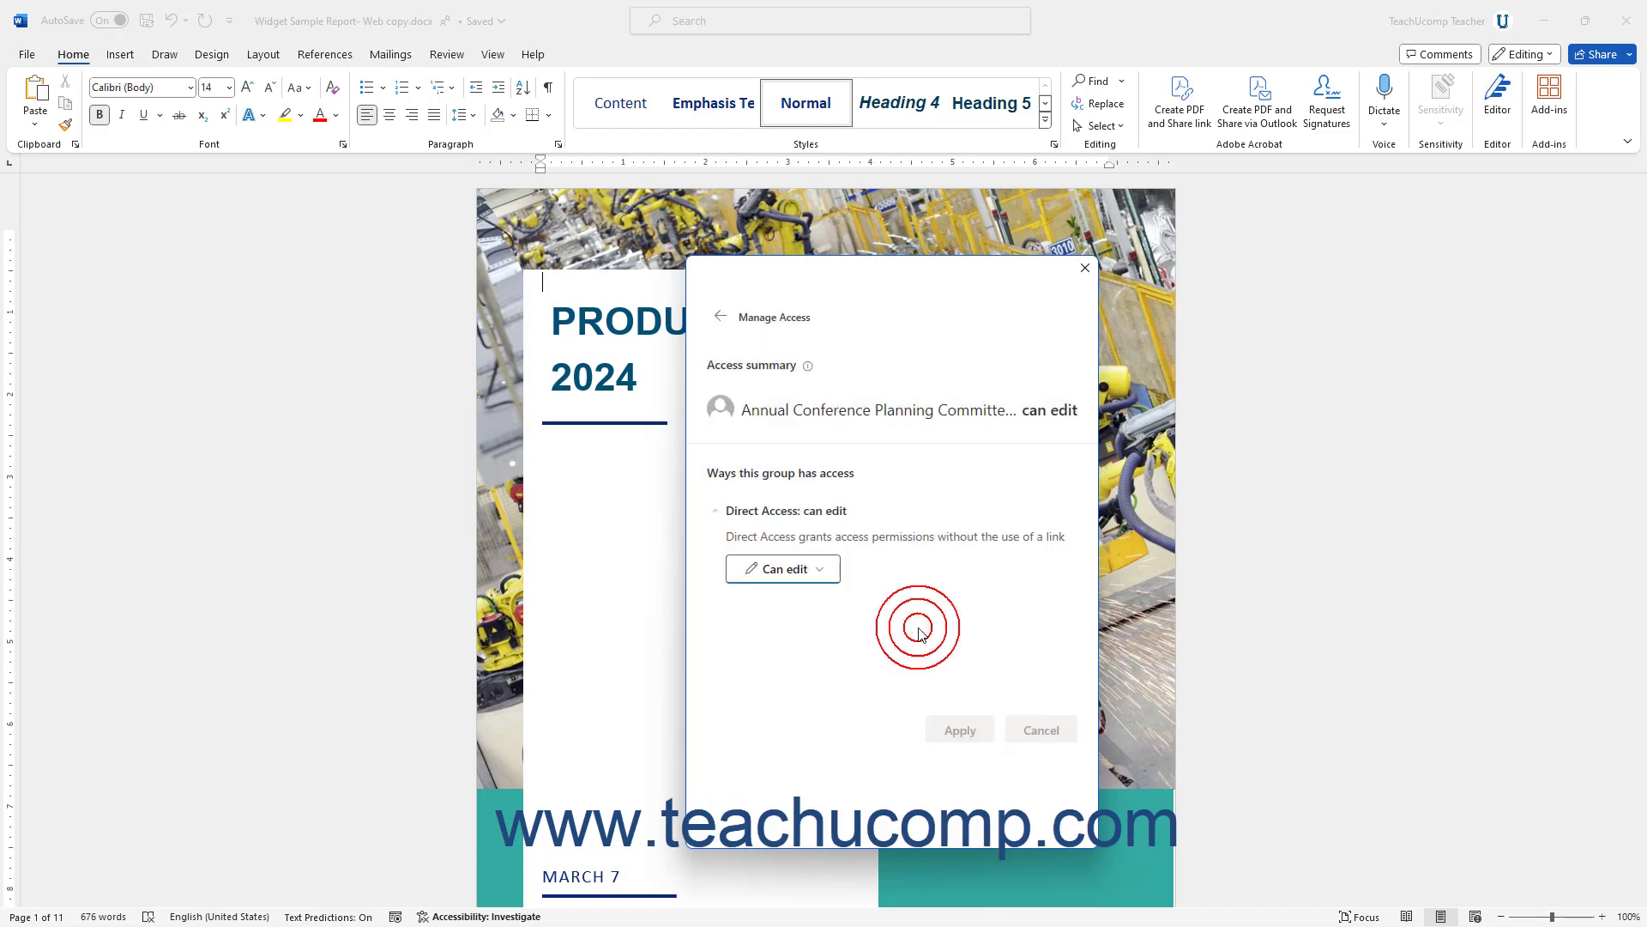
Review the remaining people with access and close the Manage Access panel.
{"action": "left_click", "coordinate": [745, 415]}
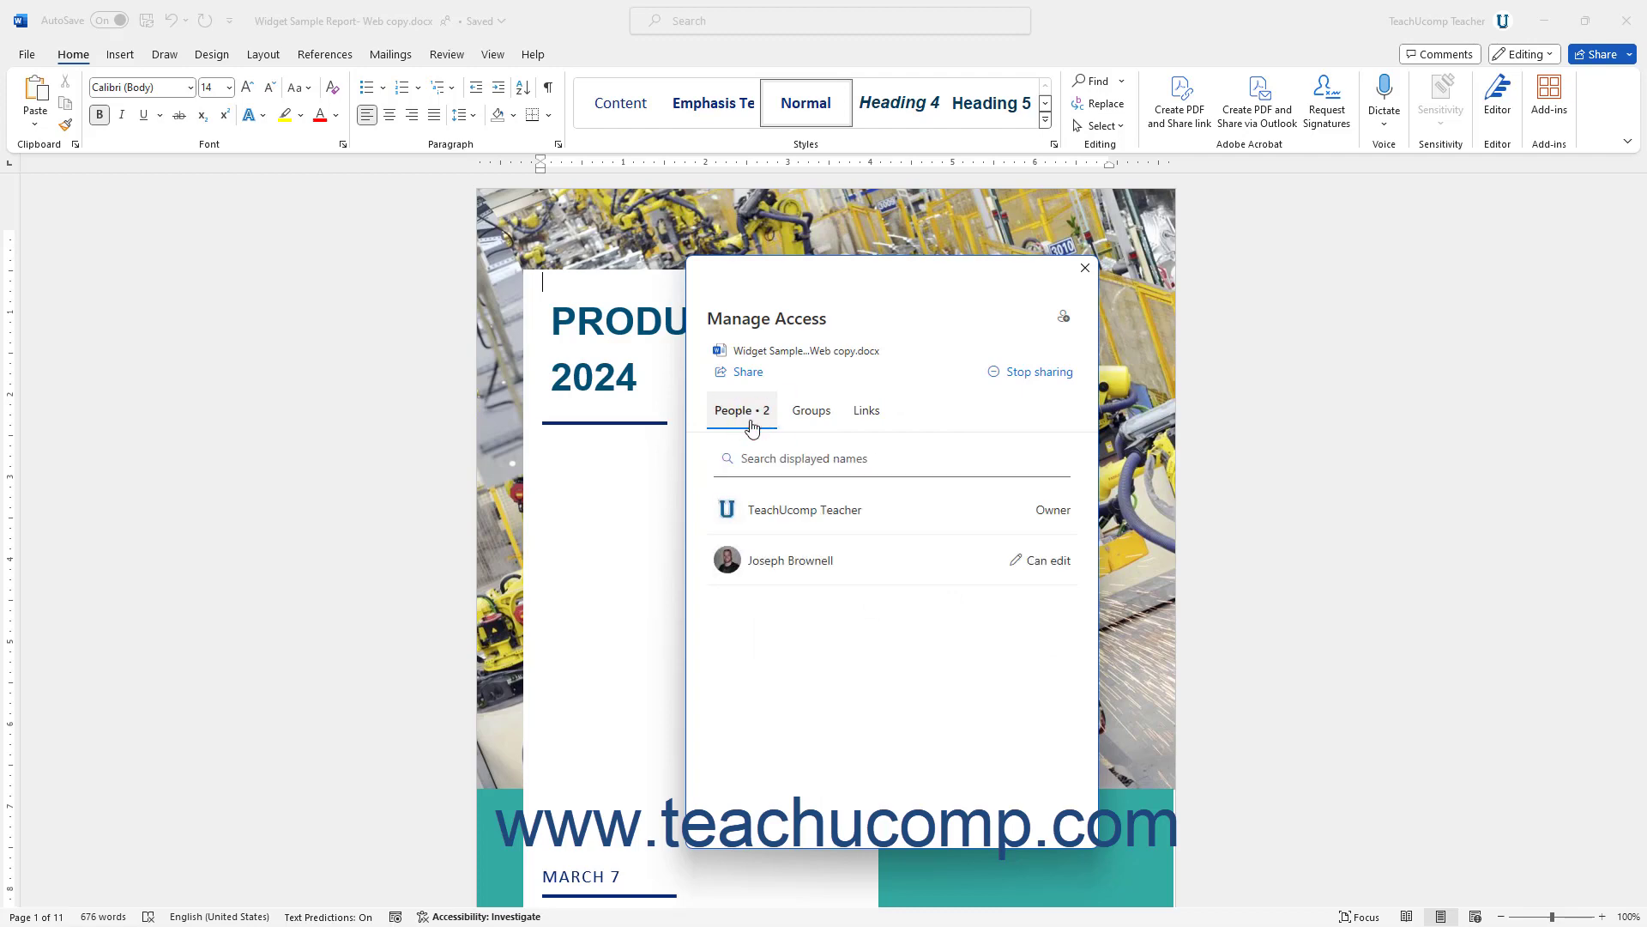
{"action": "left_click", "coordinate": [1085, 268]}
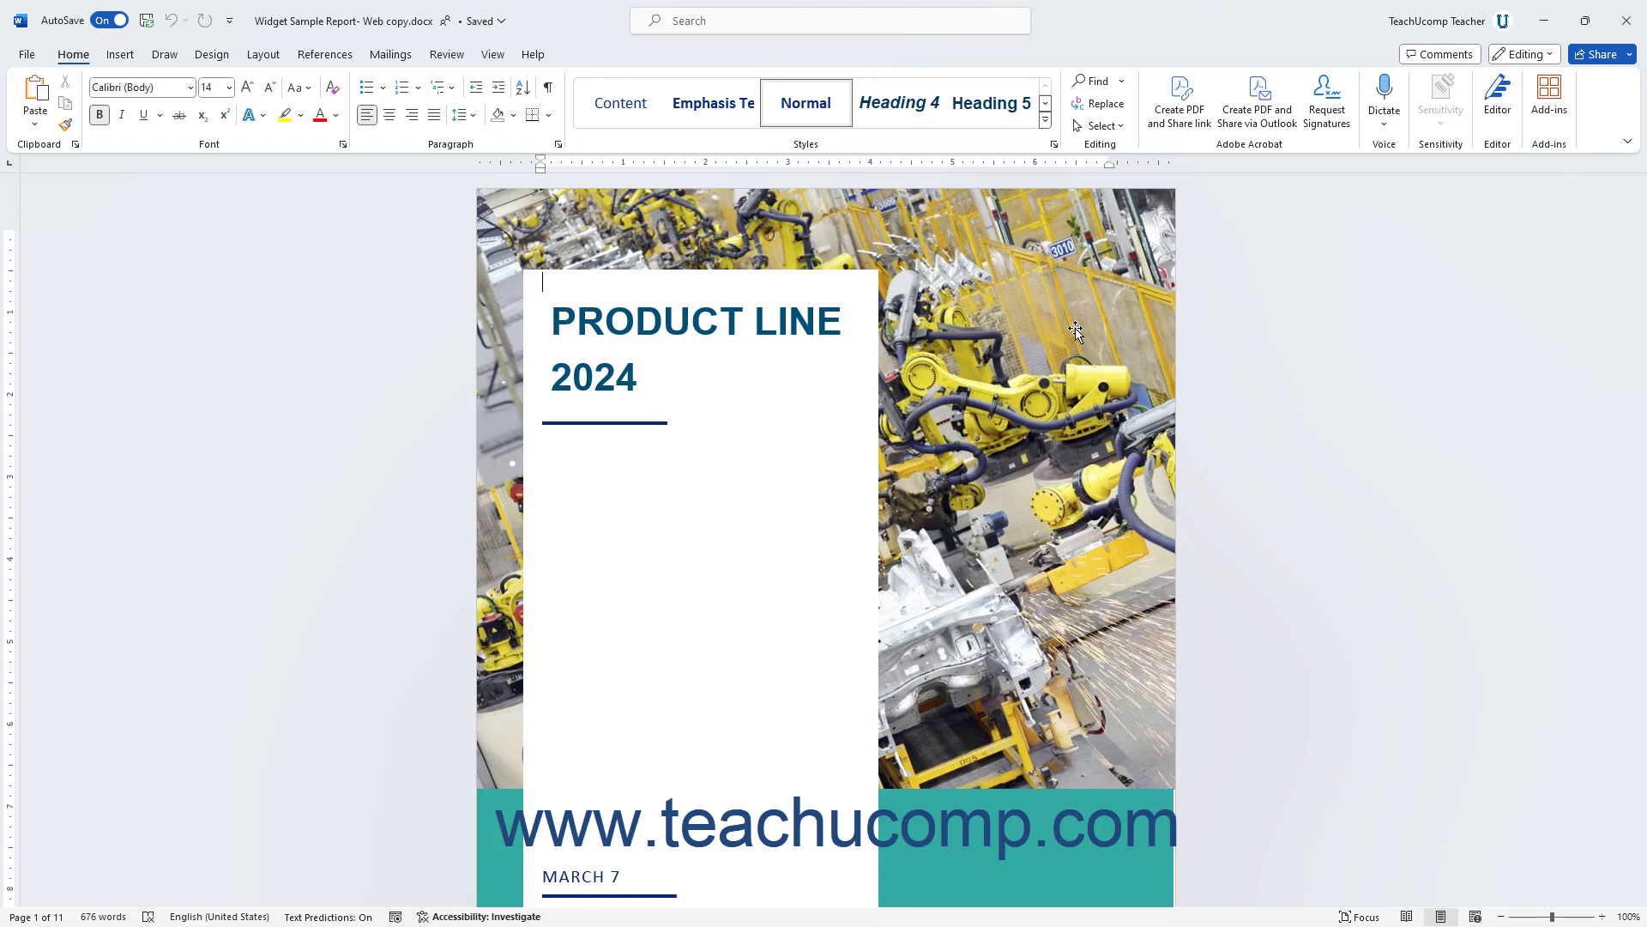
Start Save a Copy with This PC as the location for the report.
{"action": "left_click", "coordinate": [28, 54]}
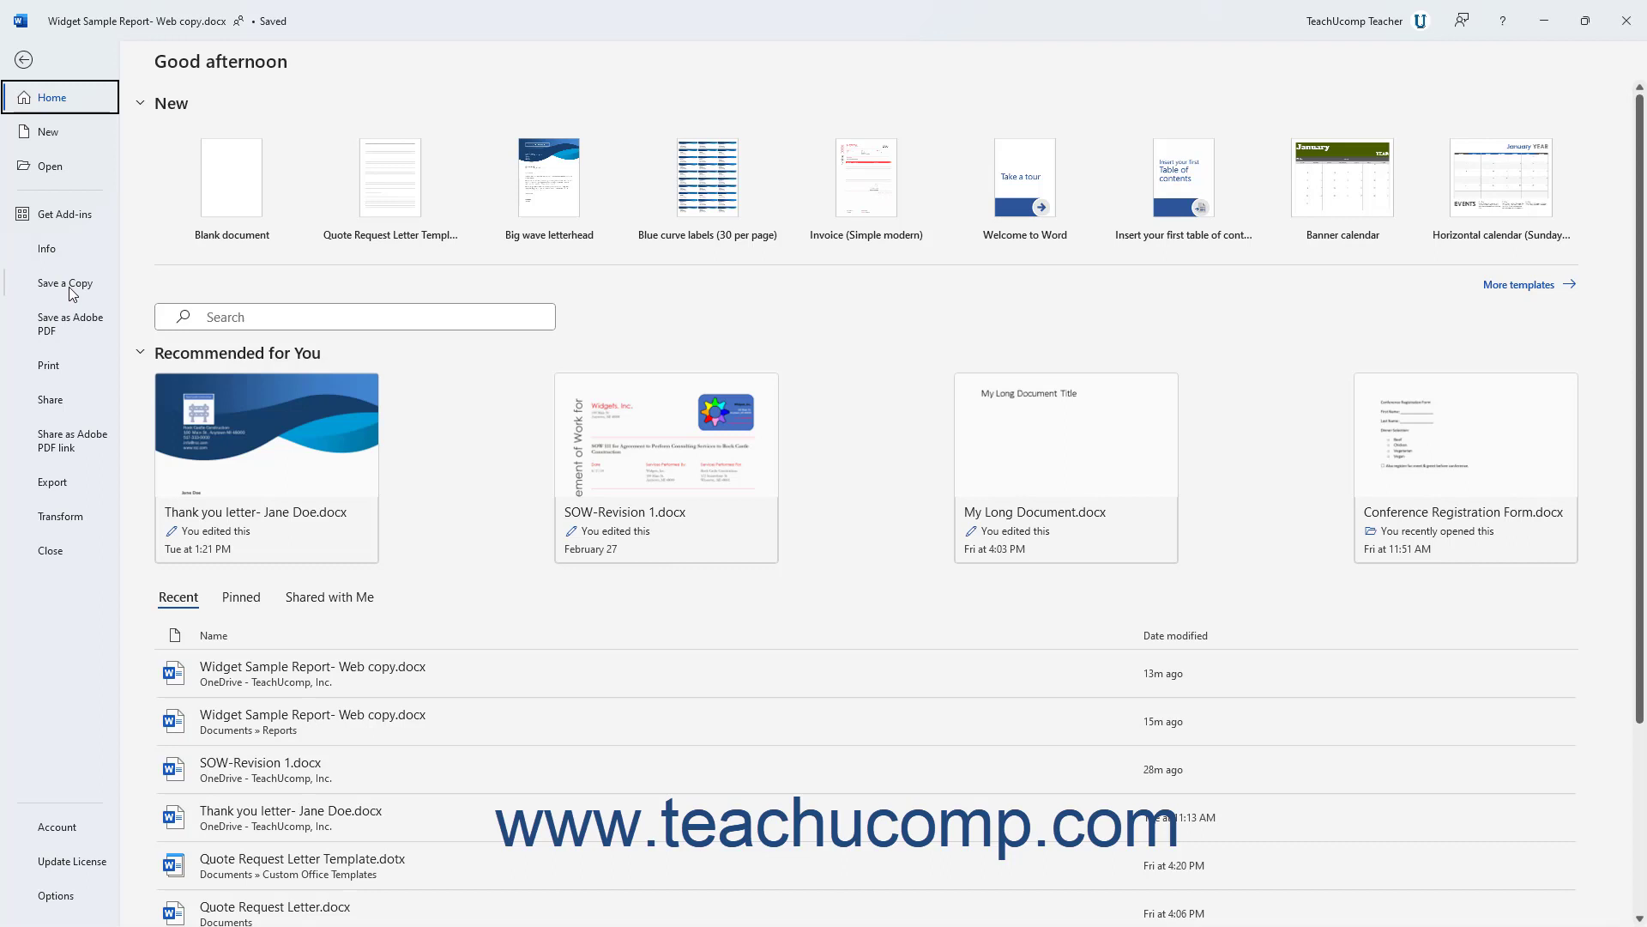
{"action": "left_click", "coordinate": [70, 287]}
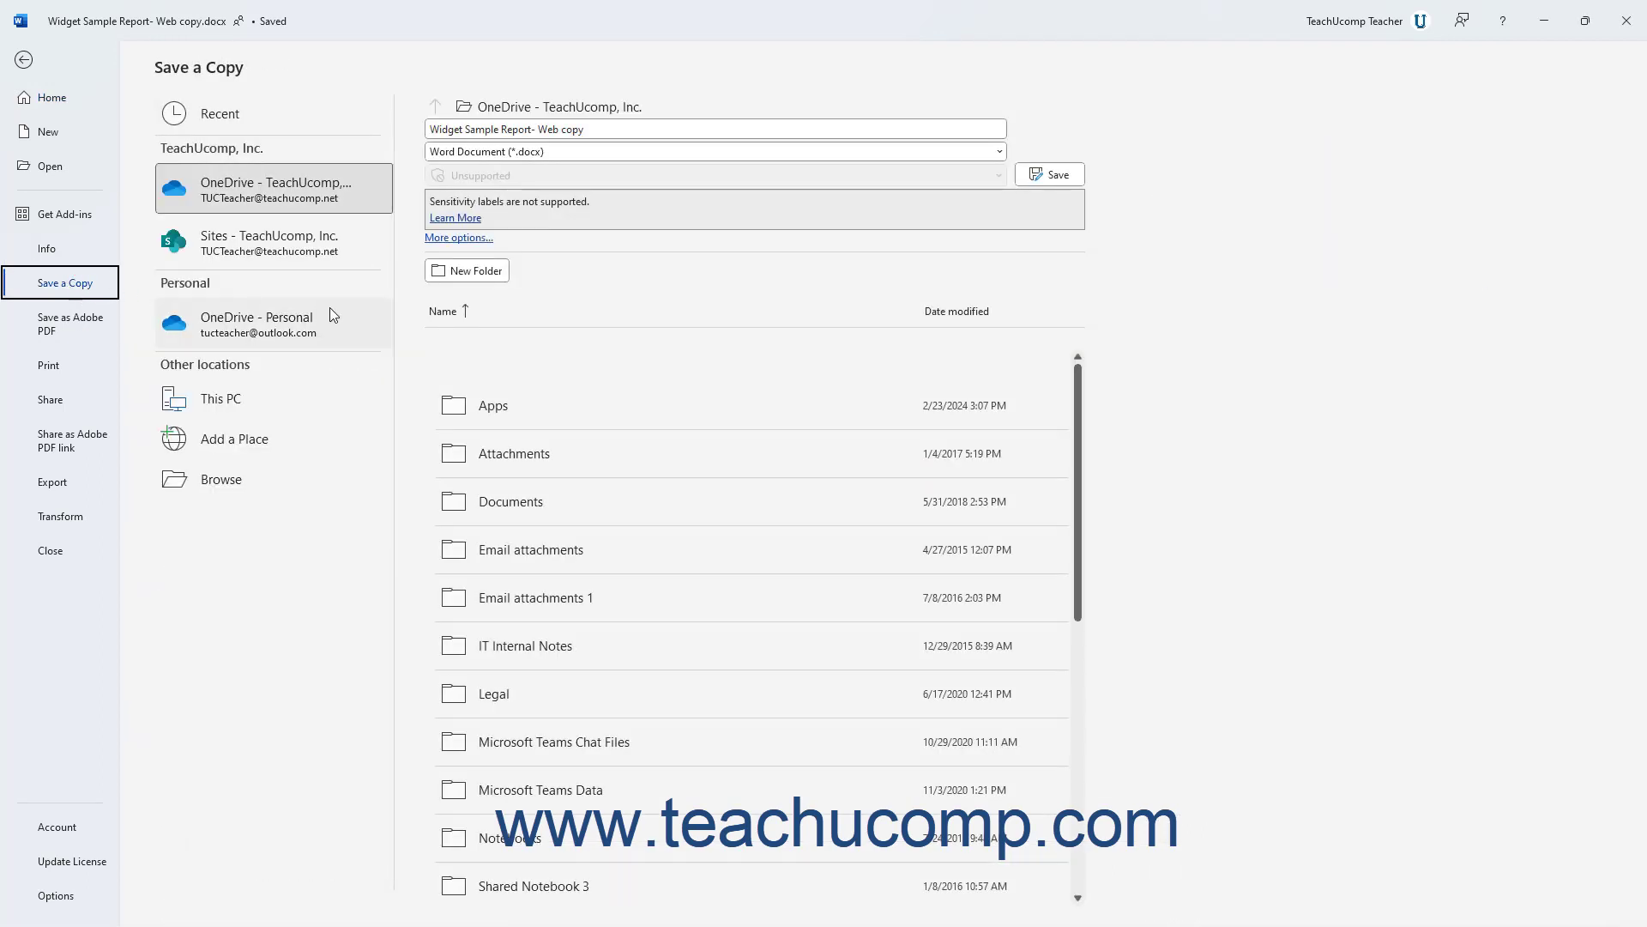
{"action": "left_click", "coordinate": [275, 398]}
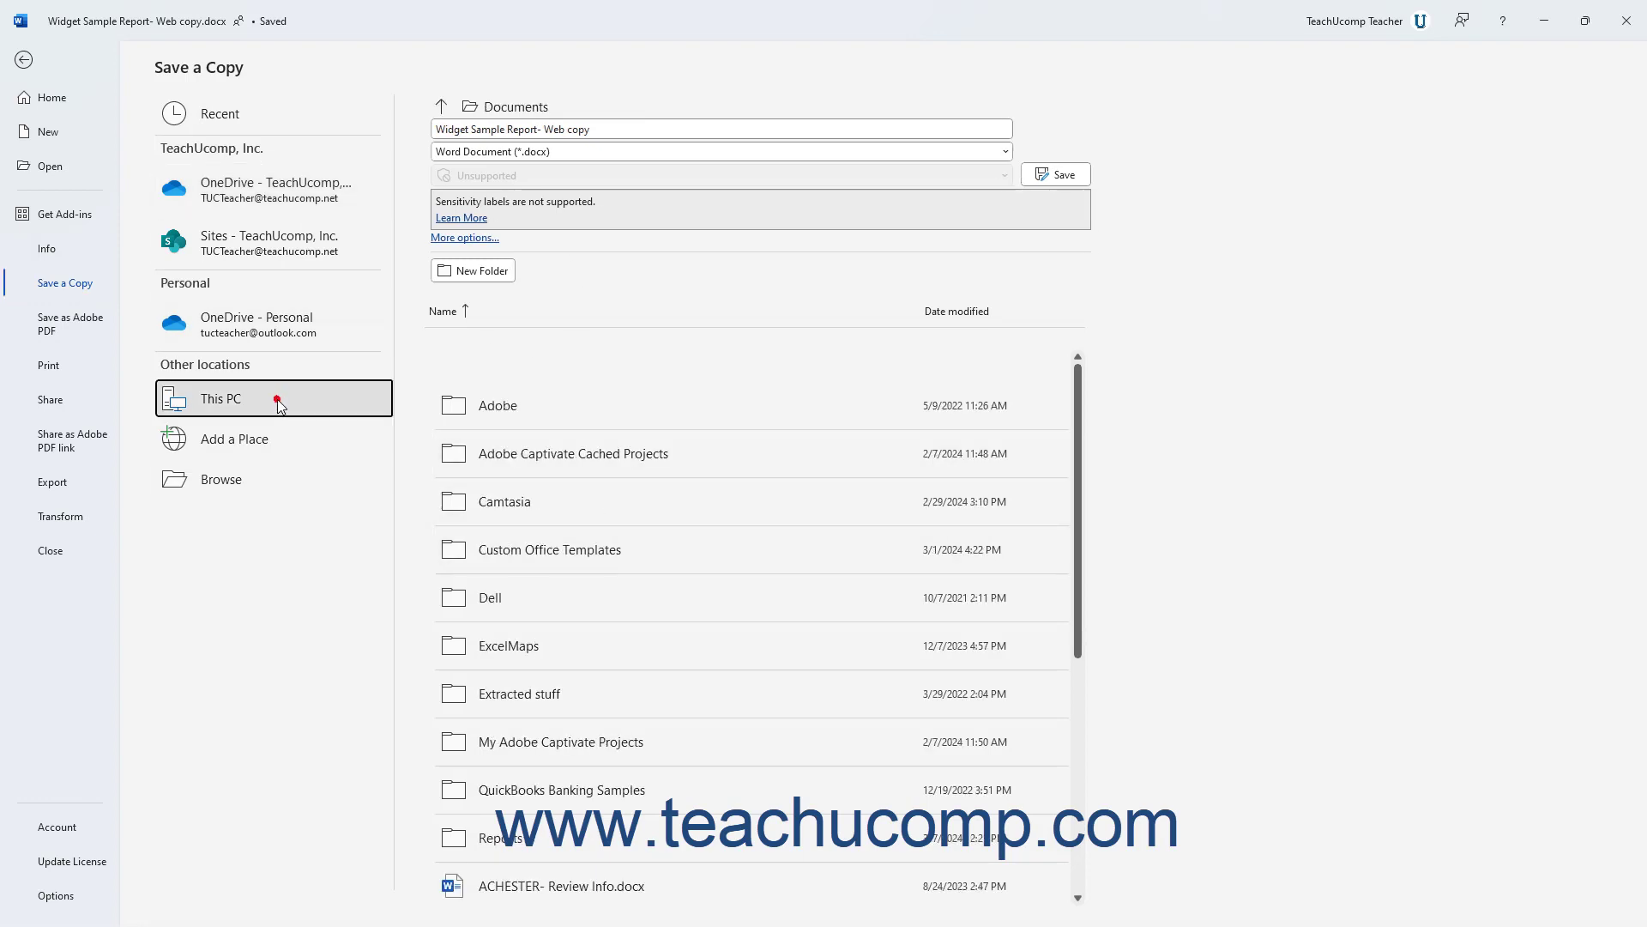
Name the copy 'Widget Sample Report- Local copy' and save it to Documents.
{"action": "left_click", "coordinate": [566, 128]}
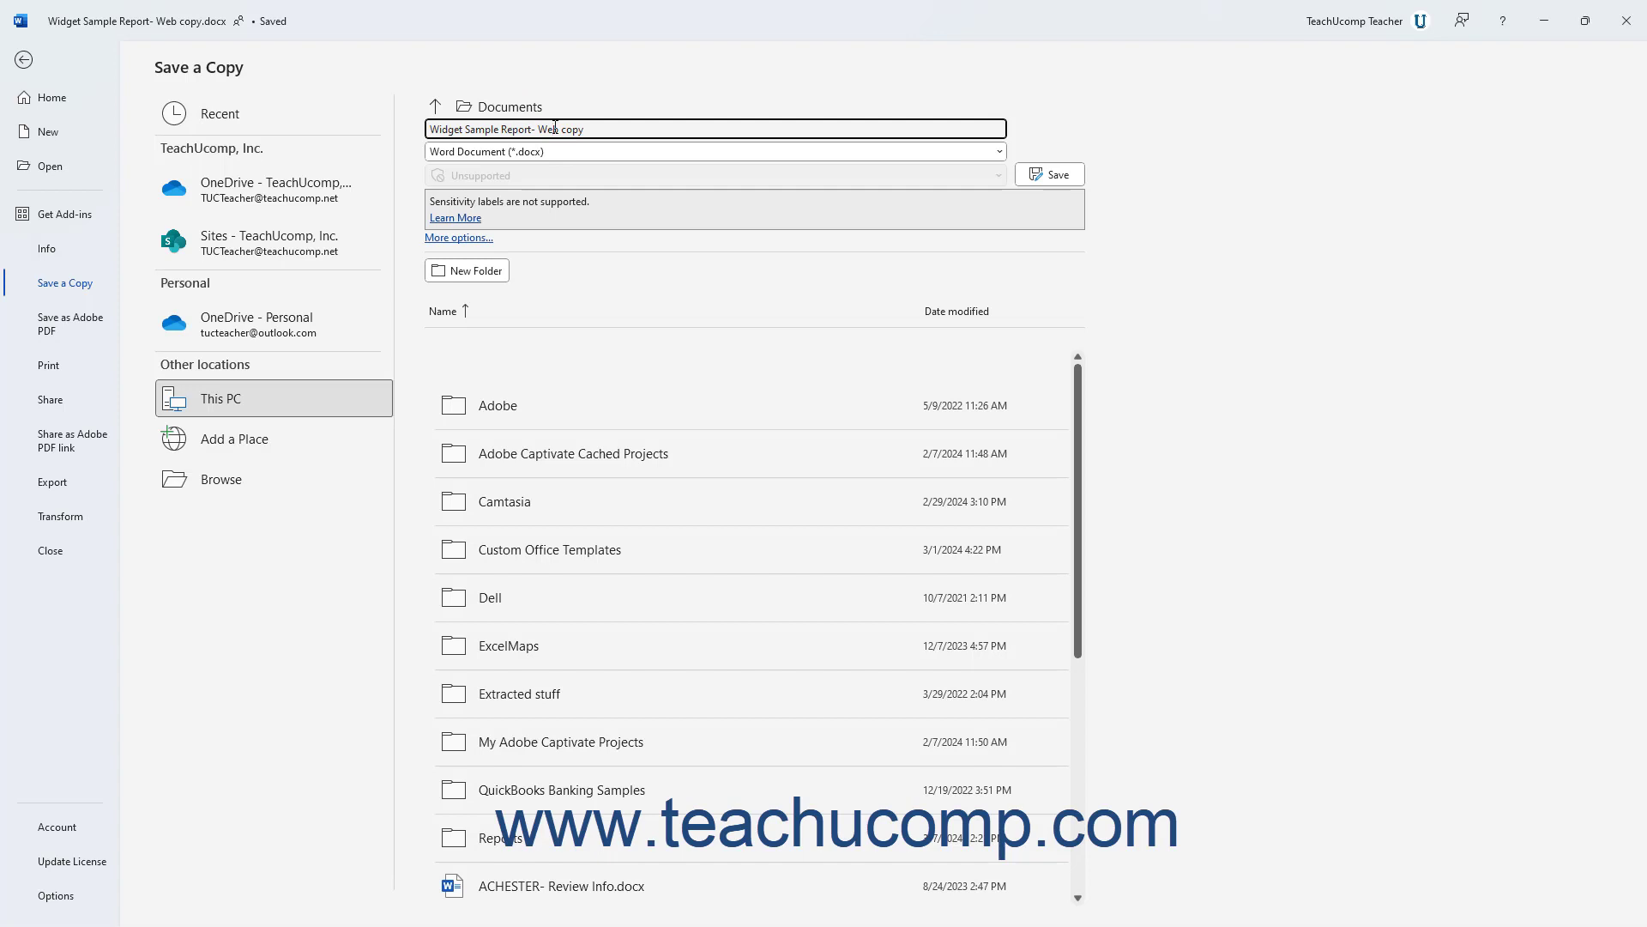
{"action": "key", "text": "BackSpace"}
{"action": "key", "text": "BackSpace"}
{"action": "key", "text": "BackSpace"}
{"action": "type", "text": "Local"}
{"action": "left_click", "coordinate": [1050, 174]}
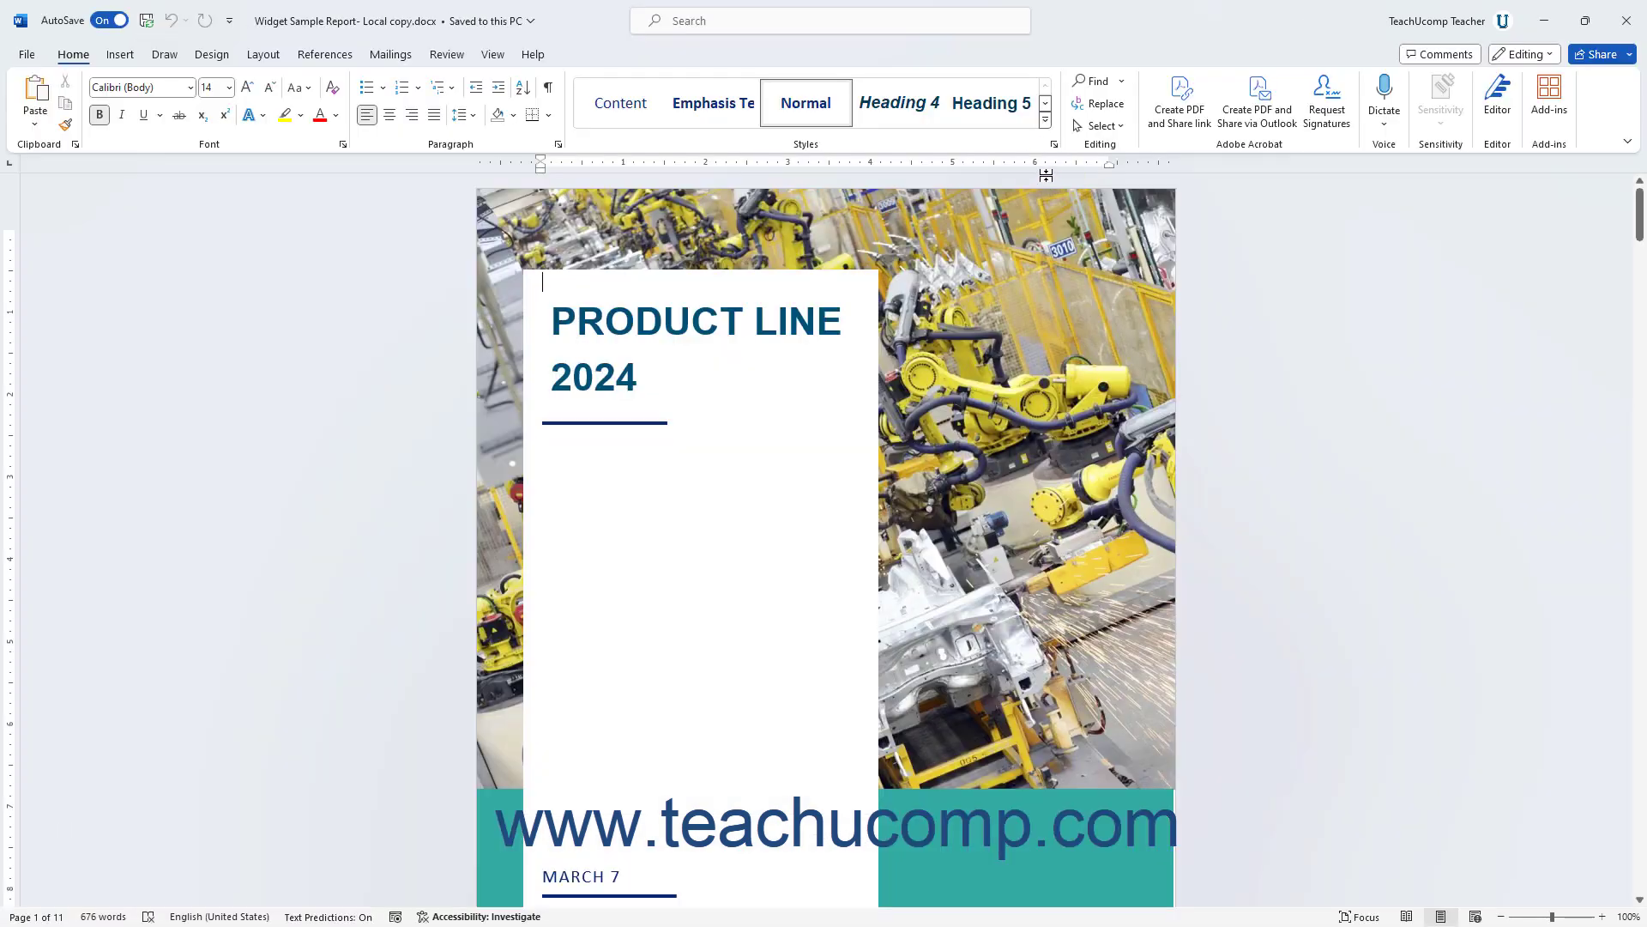